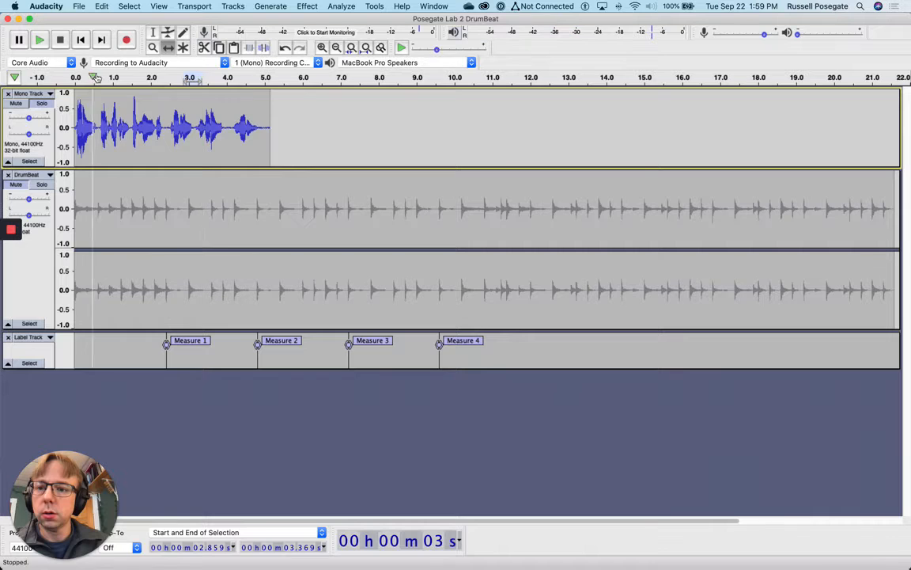
Play the soloed mono voice track briefly from the start and rename that track Source Material
{"action": "left_click", "coordinate": [43, 44]}
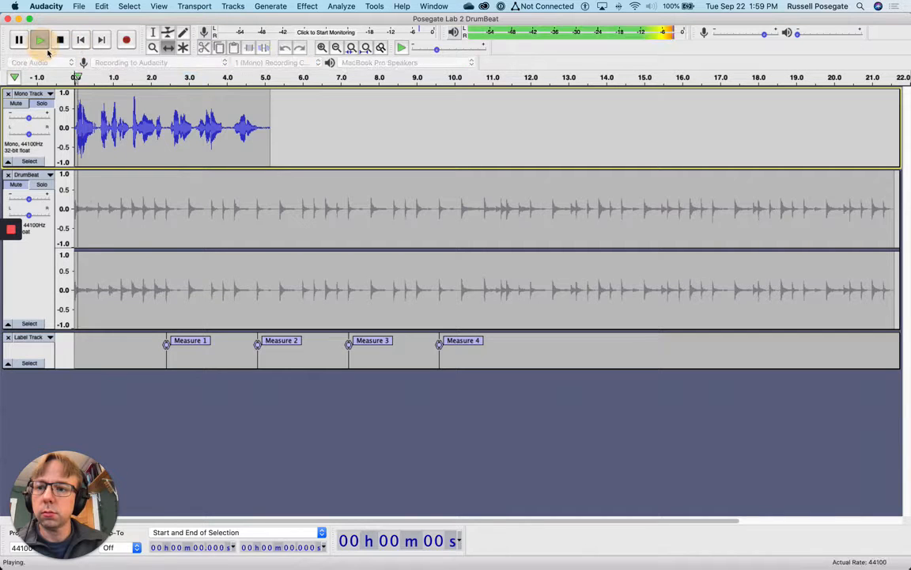
{"action": "left_click", "coordinate": [61, 44]}
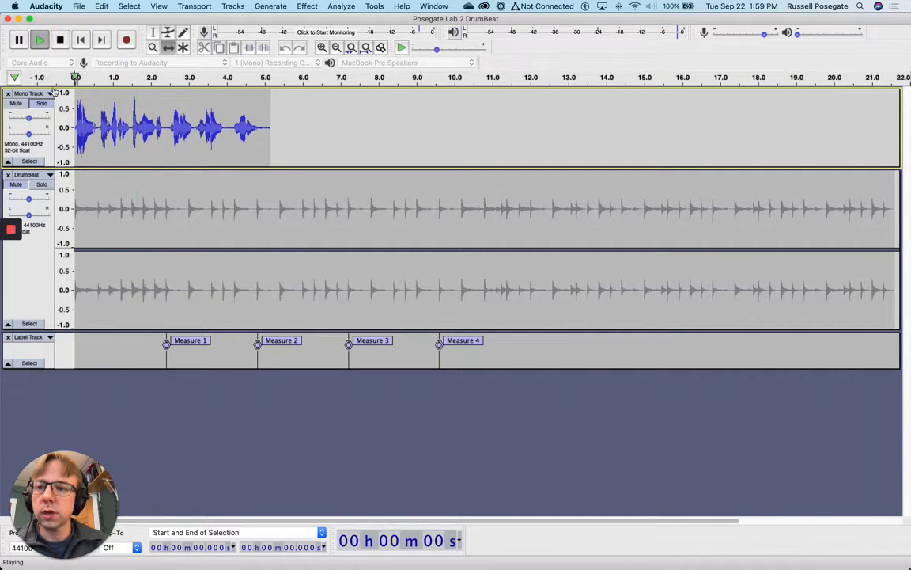
{"action": "left_click", "coordinate": [28, 93]}
{"action": "left_click", "coordinate": [196, 194]}
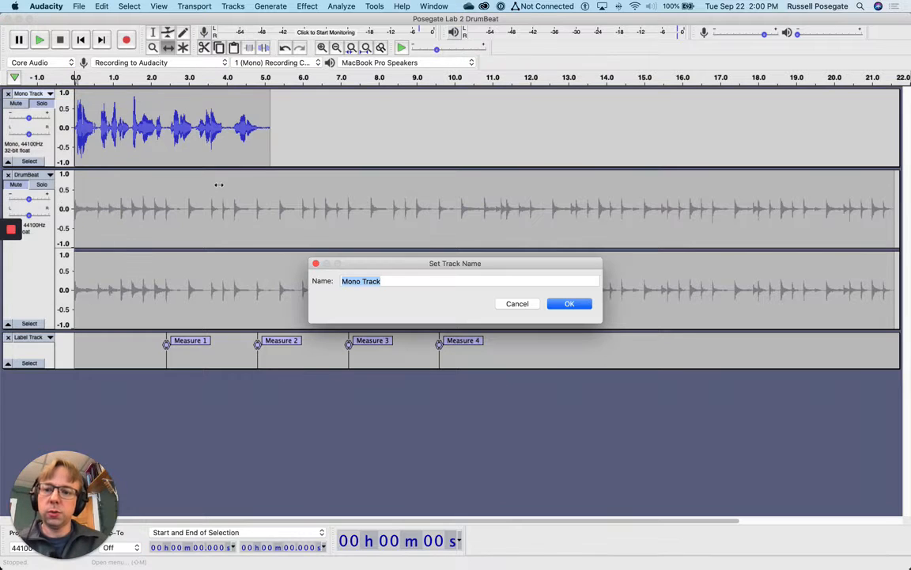
{"action": "type", "text": "Sou"}
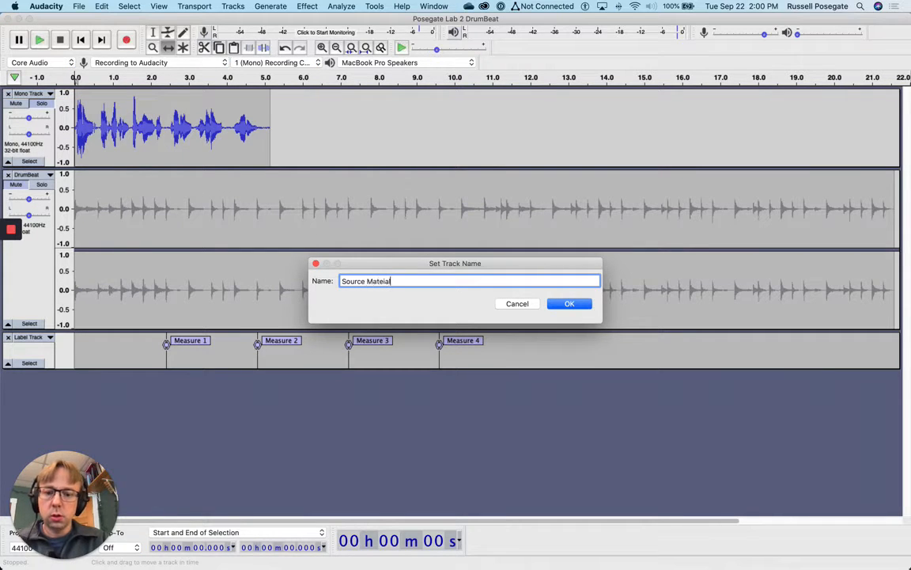
{"action": "type", "text": "rce Mateial"}
{"action": "key", "text": "Return"}
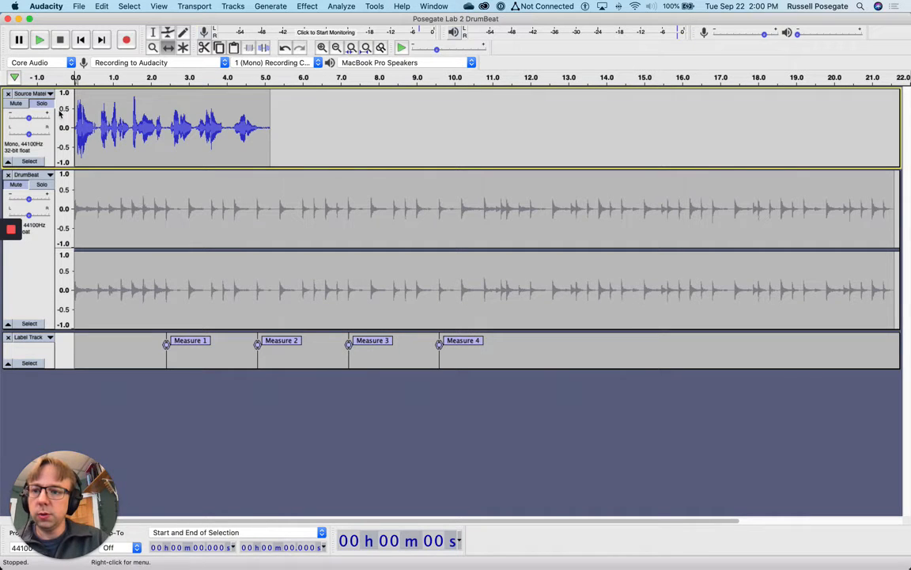
{"action": "left_click", "coordinate": [31, 94]}
{"action": "left_click", "coordinate": [36, 104]}
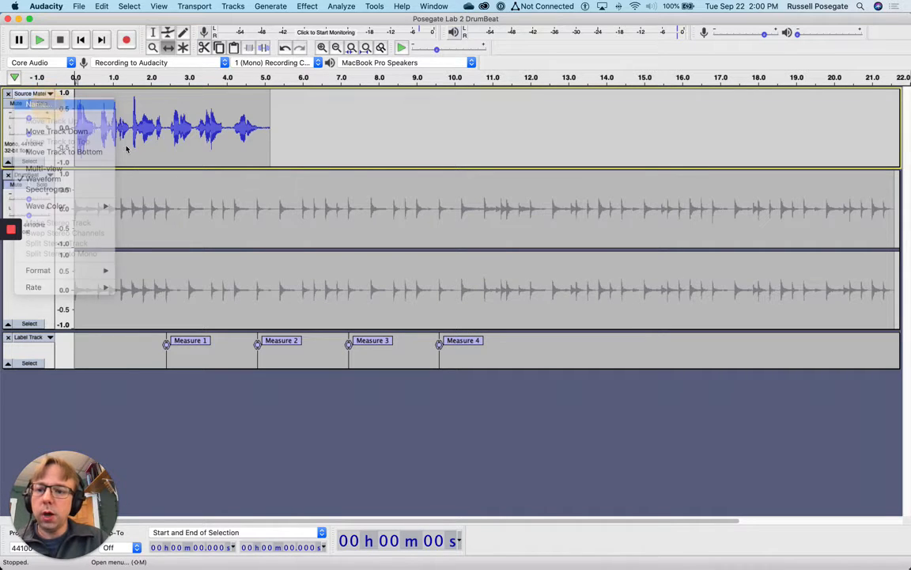
{"action": "left_click", "coordinate": [382, 280]}
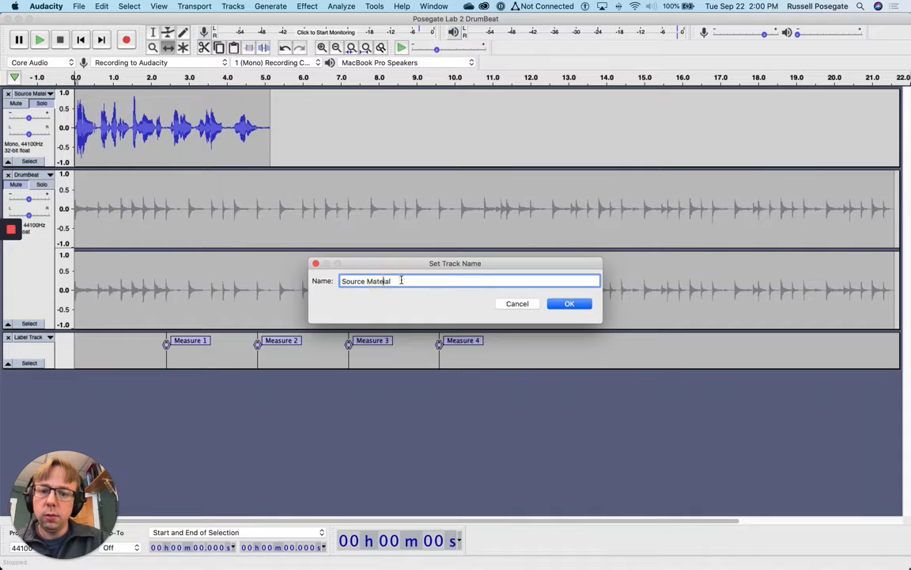
{"action": "type", "text": "r"}
{"action": "key", "text": "Return"}
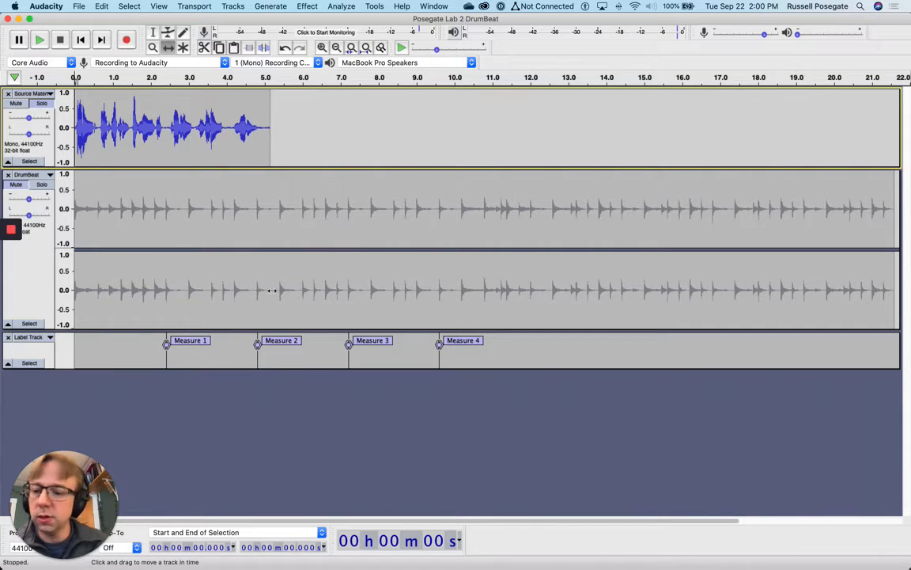
Select the first word of the Source Material track, from about 0.04 s to 0.67 s, and play it
{"action": "left_click", "coordinate": [152, 32]}
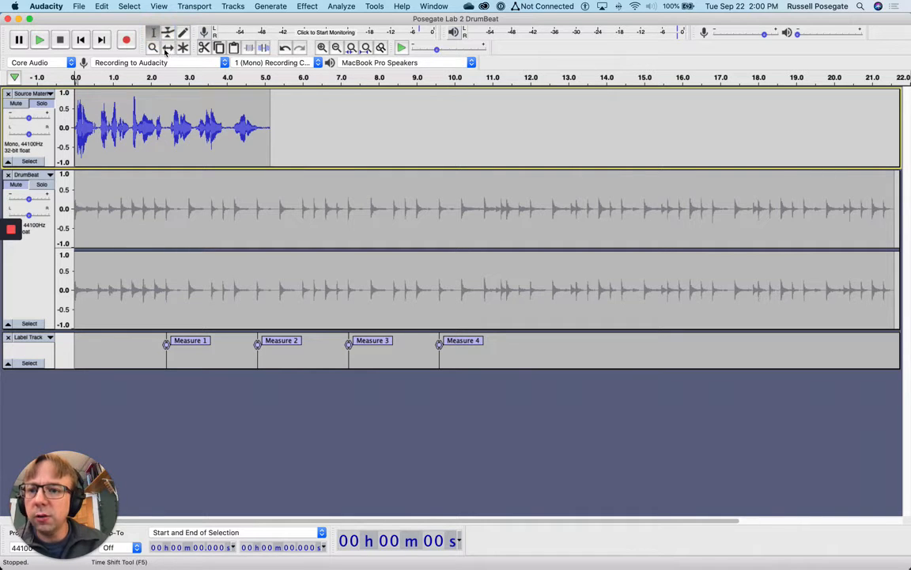
{"action": "left_click", "coordinate": [154, 49]}
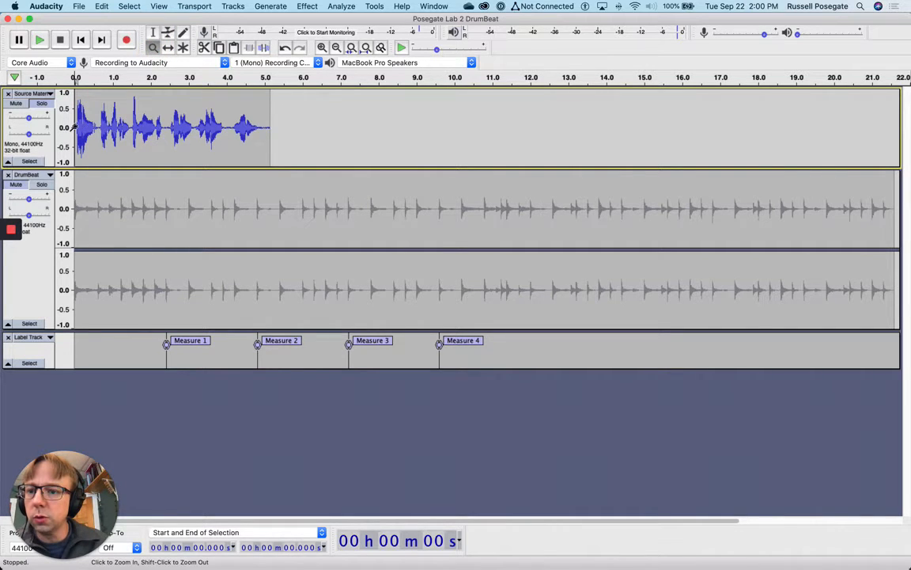
{"action": "left_click", "coordinate": [74, 125]}
{"action": "left_click", "coordinate": [74, 125]}
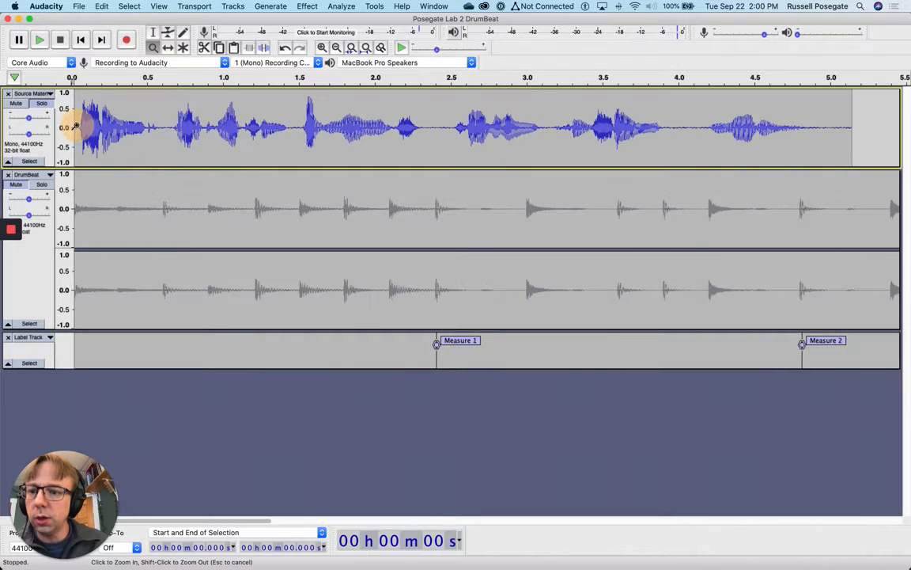
{"action": "left_click", "coordinate": [74, 125]}
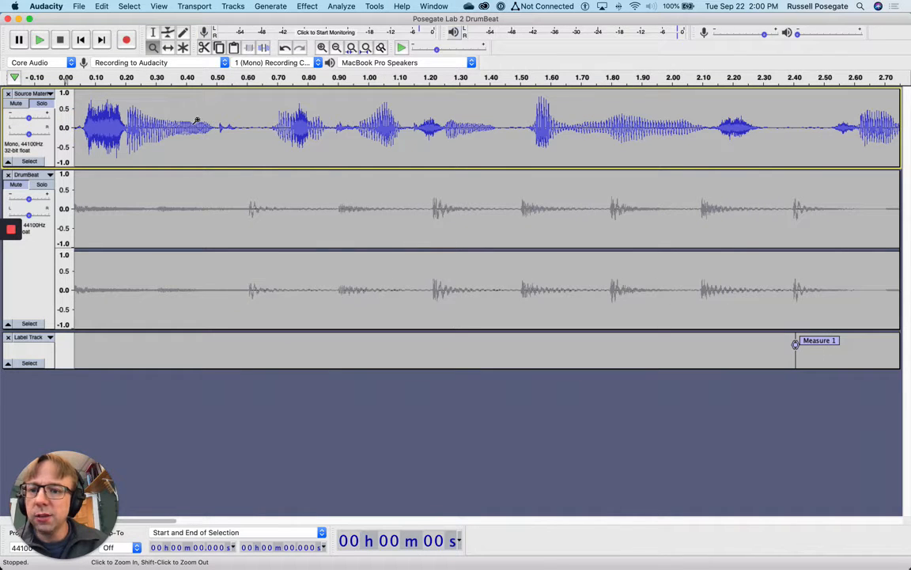
{"action": "left_click", "coordinate": [153, 34]}
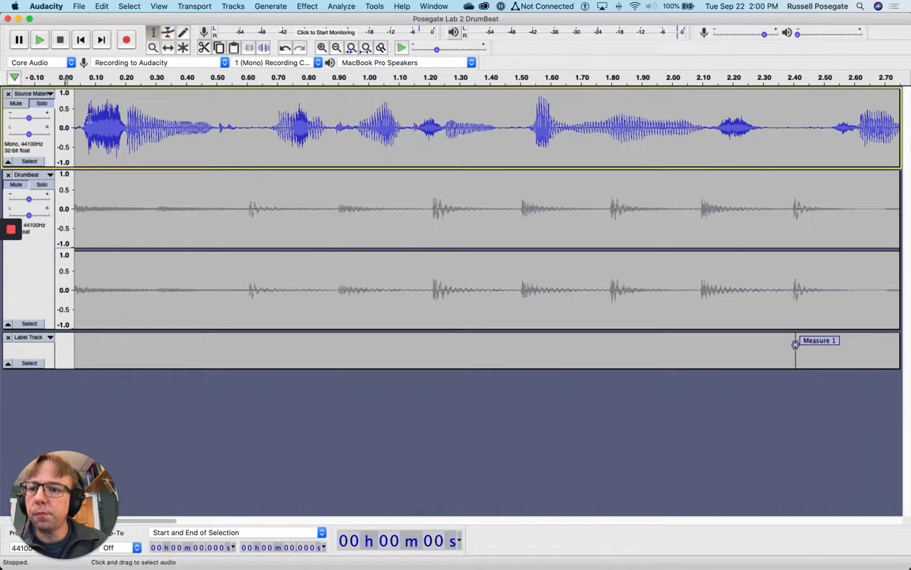
{"action": "left_click_drag", "start_coordinate": [78, 125], "coordinate": [268, 127]}
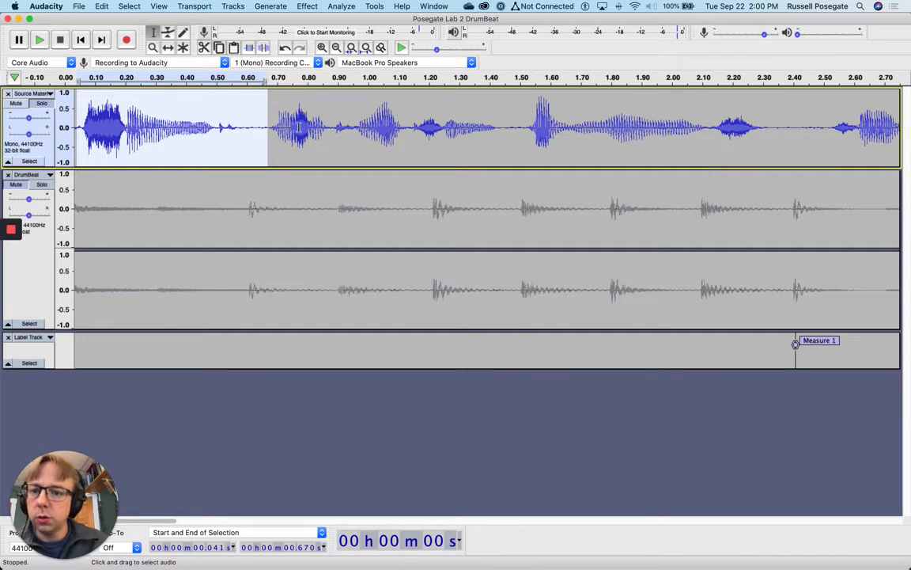
{"action": "left_click", "coordinate": [44, 39]}
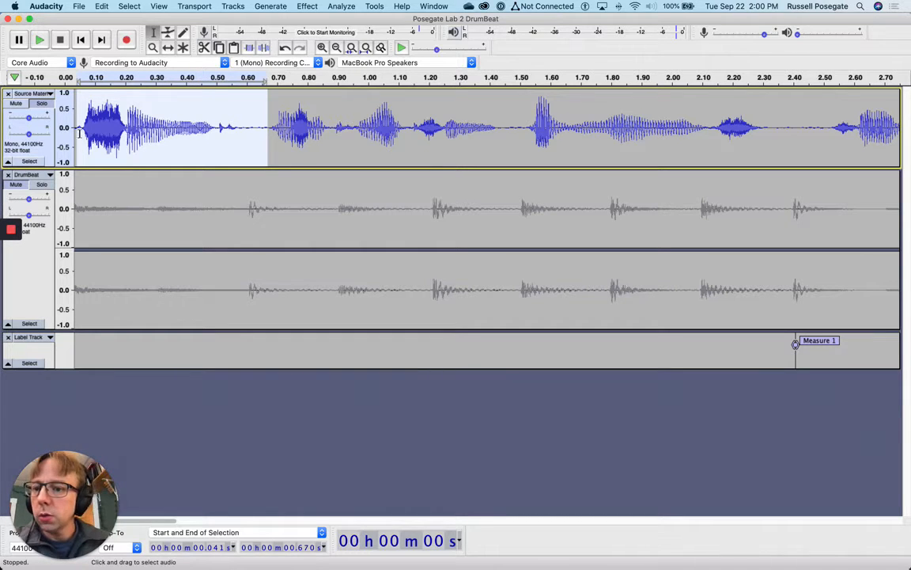
Tighten the selection around the first word to about 0.054–0.584 s and play it
{"action": "left_click_drag", "start_coordinate": [77, 120], "coordinate": [85, 122]}
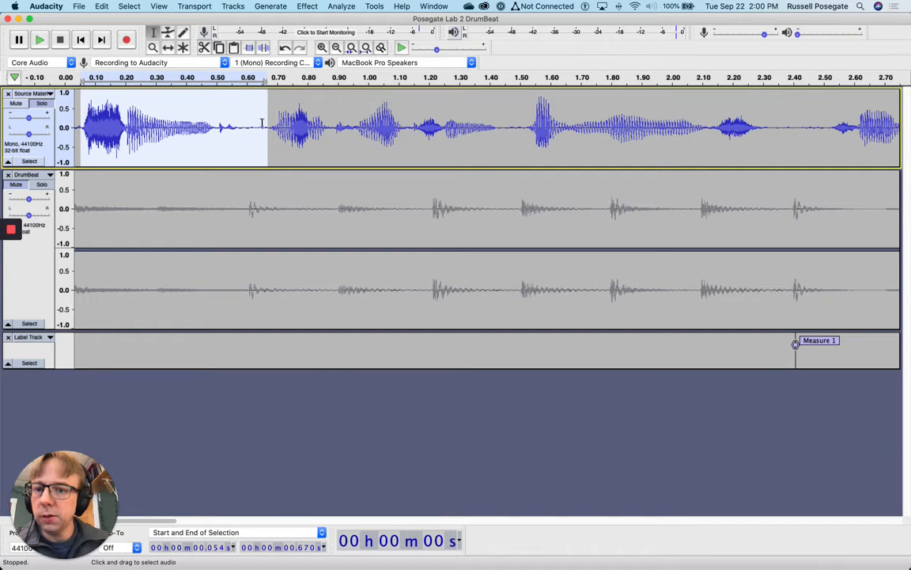
{"action": "left_click_drag", "start_coordinate": [266, 121], "coordinate": [241, 126]}
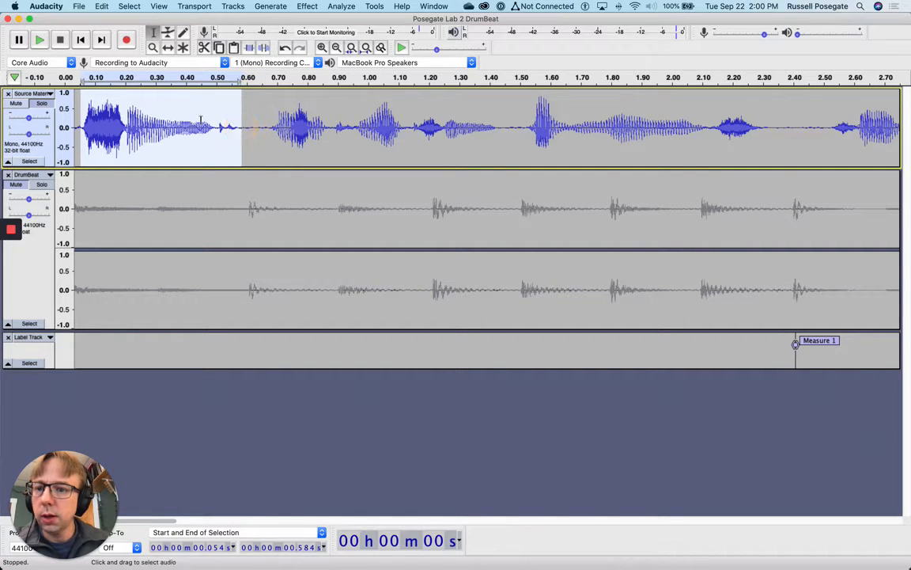
{"action": "left_click", "coordinate": [41, 42]}
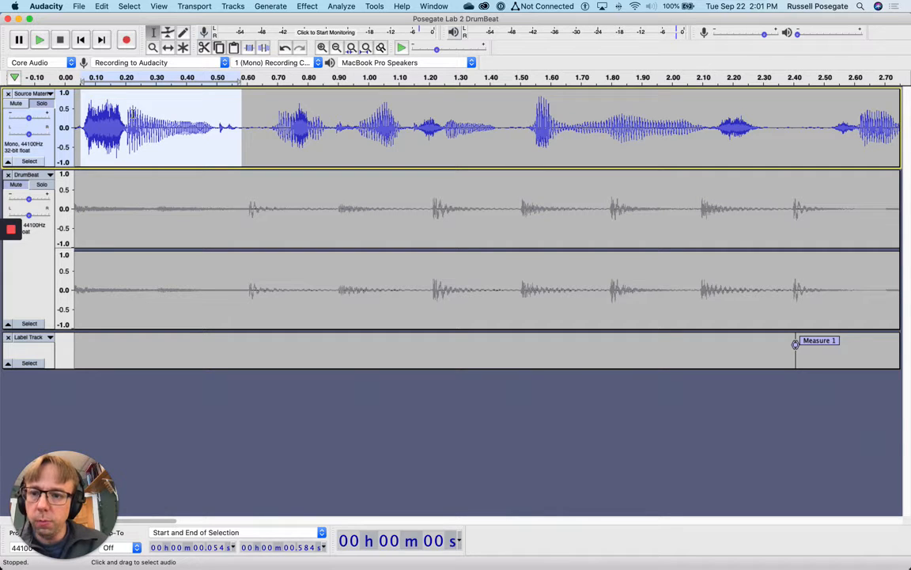
Copy the selected first word and add a new mono track to the project
{"action": "left_click", "coordinate": [101, 5]}
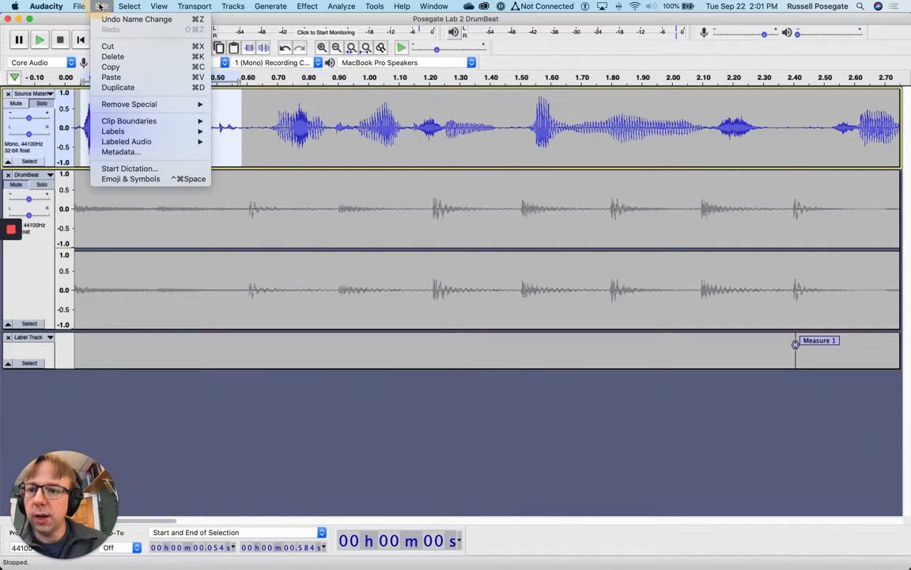
{"action": "left_click", "coordinate": [115, 67]}
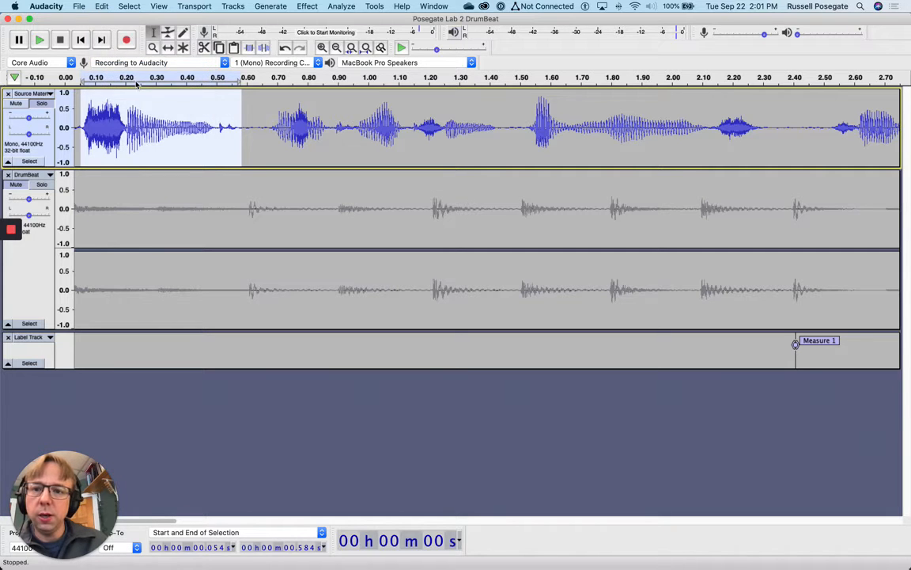
{"action": "left_click", "coordinate": [239, 6]}
{"action": "left_click", "coordinate": [354, 277]}
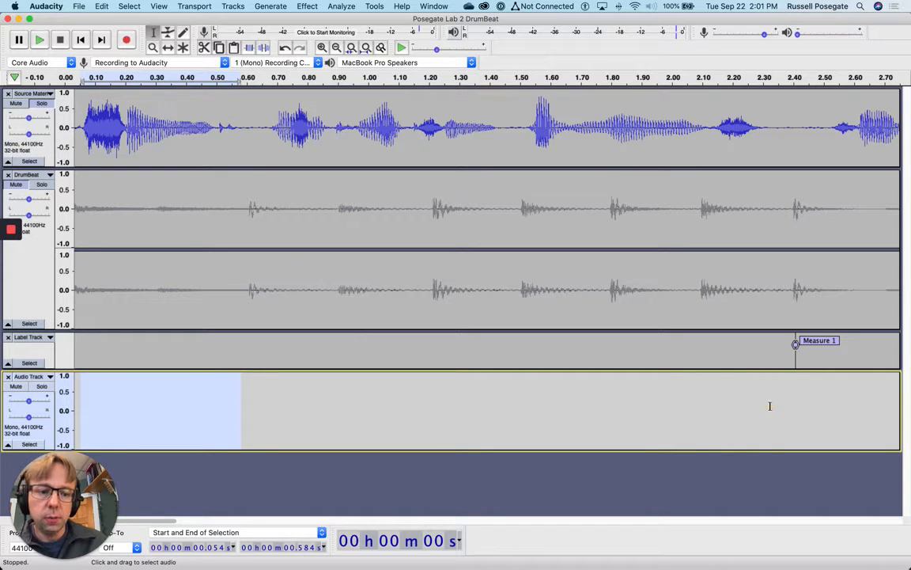
Paste the copied word into the new track near the Measure 1 label and shift the clip to start at about 2.25 s
{"action": "left_click", "coordinate": [770, 406]}
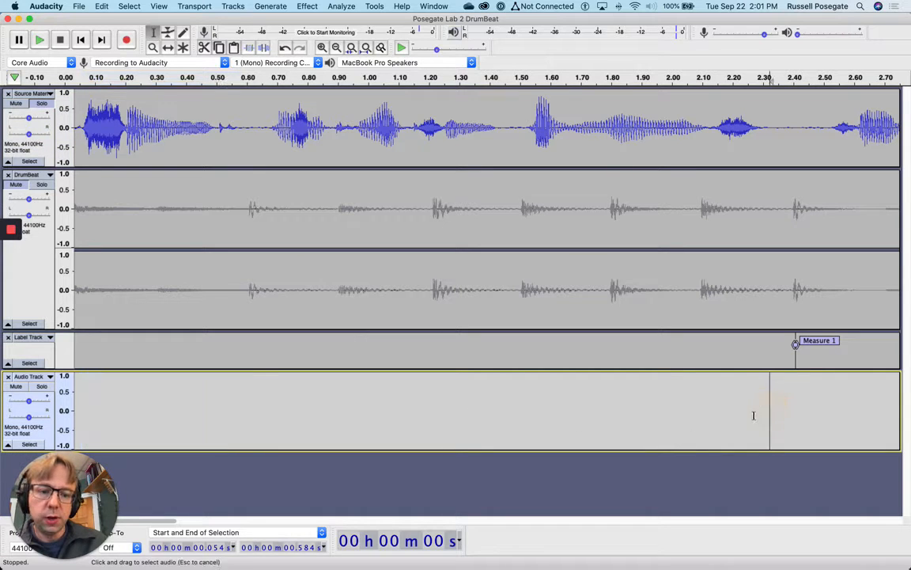
{"action": "left_click", "coordinate": [100, 7]}
{"action": "left_click", "coordinate": [98, 6]}
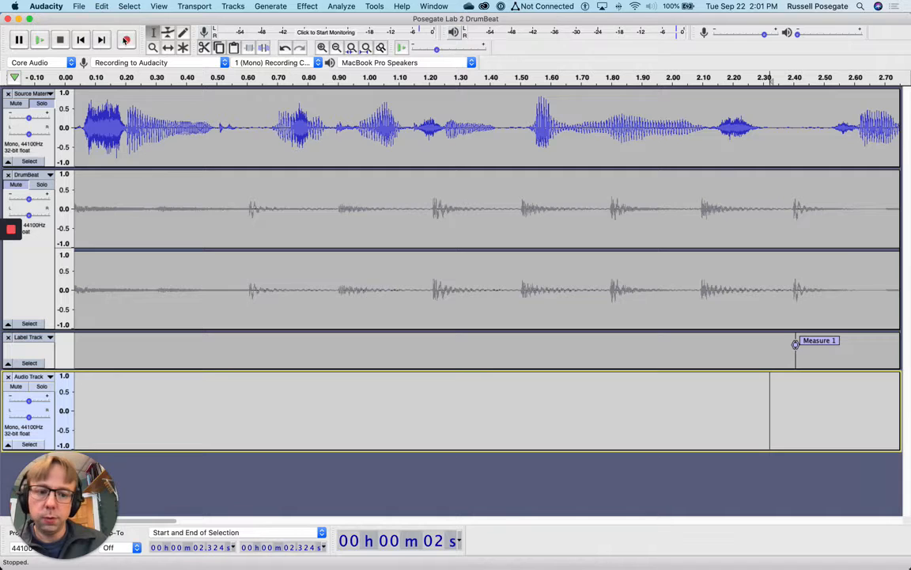
{"action": "key", "text": "super+v"}
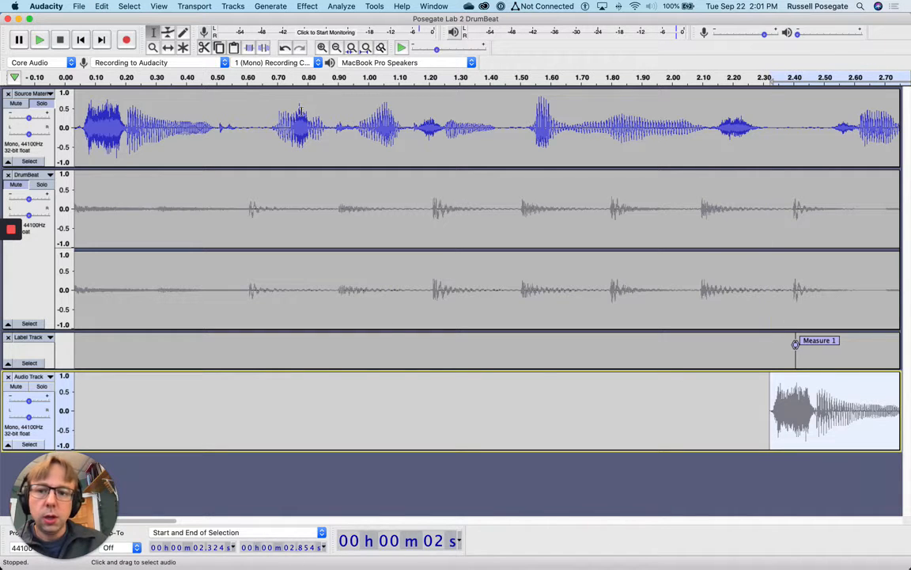
{"action": "left_click", "coordinate": [168, 48]}
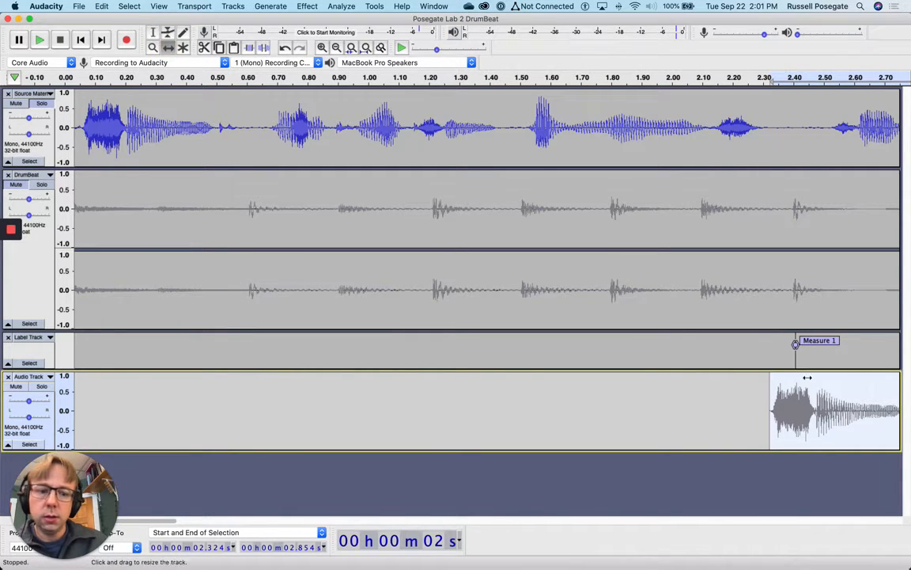
{"action": "mouse_move", "coordinate": [811, 398]}
{"action": "left_mouse_down"}
{"action": "mouse_move", "coordinate": [799, 410]}
{"action": "mouse_move", "coordinate": [795, 404]}
{"action": "left_mouse_up"}
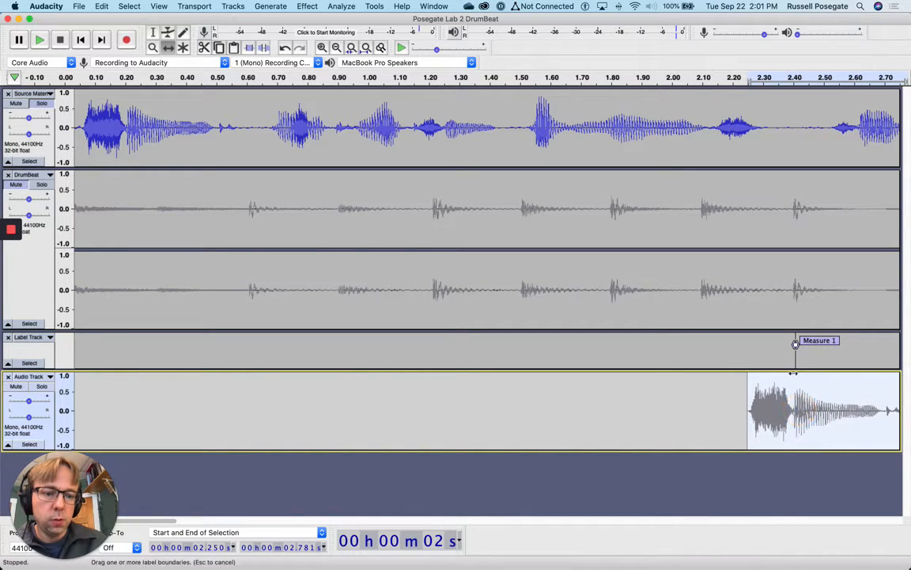
Unsolo and mute the Source Material track, and play the drum beat with the placed clip from the beginning
{"action": "left_click", "coordinate": [40, 104]}
{"action": "left_click", "coordinate": [15, 103]}
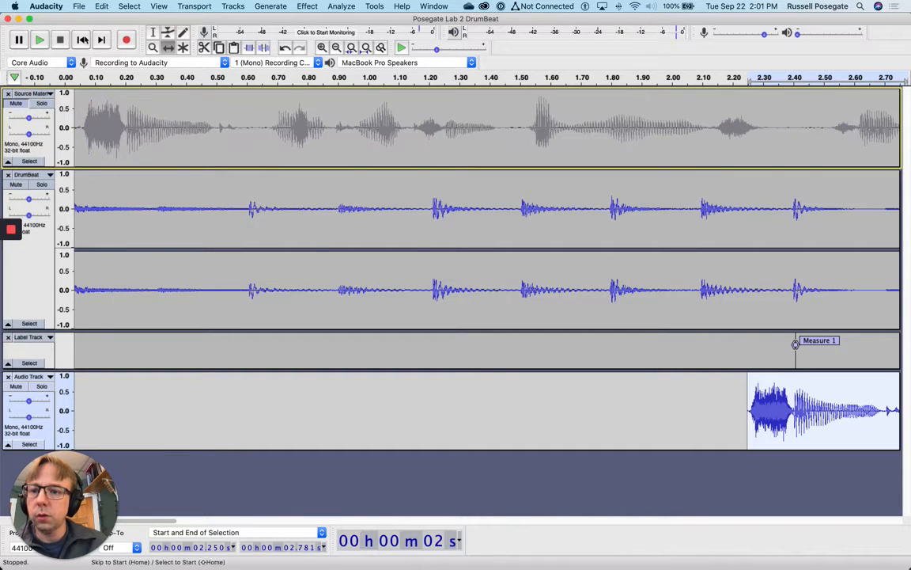
{"action": "left_click", "coordinate": [83, 39]}
{"action": "left_click", "coordinate": [40, 40]}
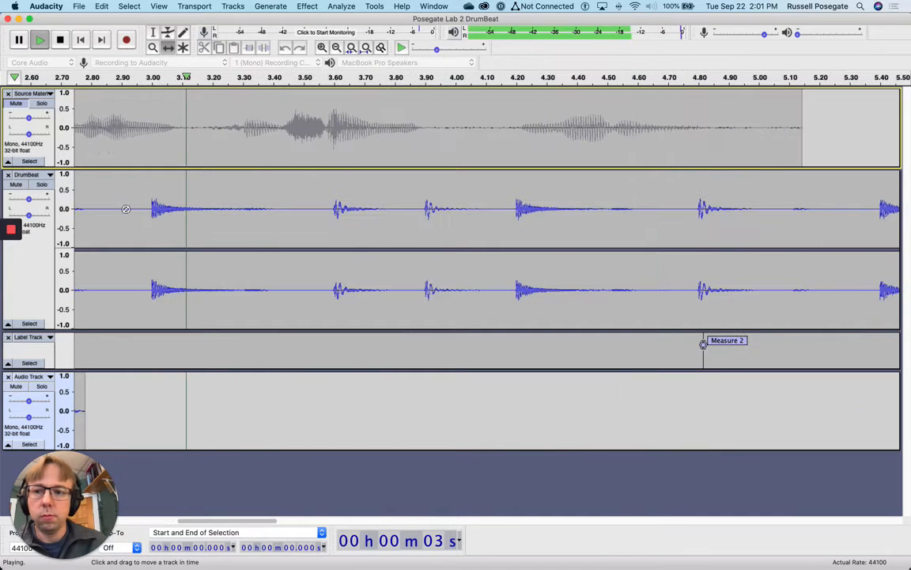
{"action": "left_click", "coordinate": [61, 39]}
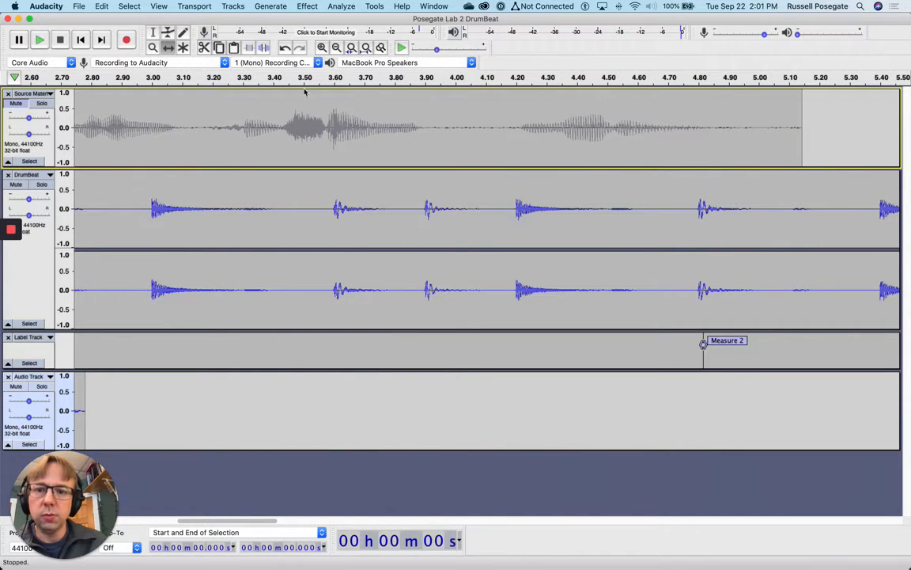
Copy the whole clip on the new track and paste the copy behind it at about 2.91 s
{"action": "left_click", "coordinate": [339, 47]}
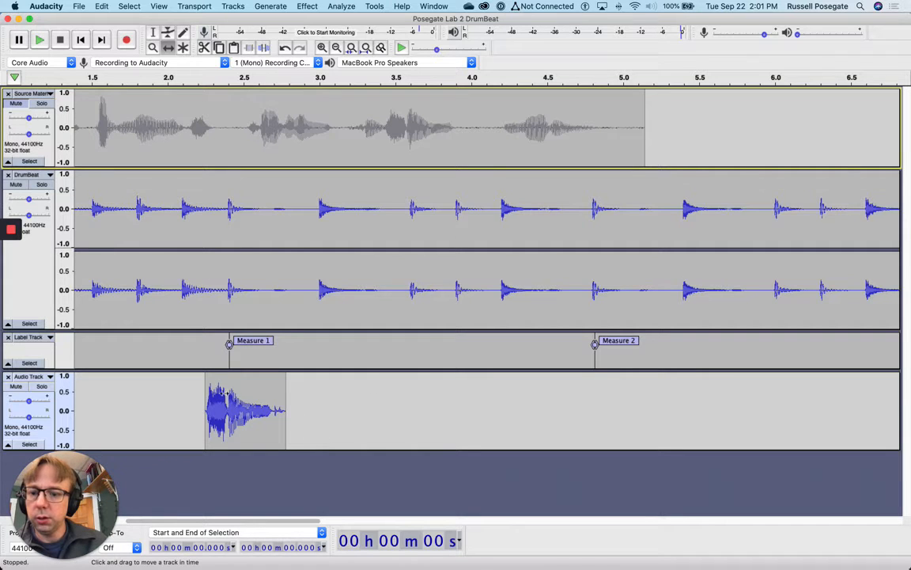
{"action": "left_click", "coordinate": [152, 33]}
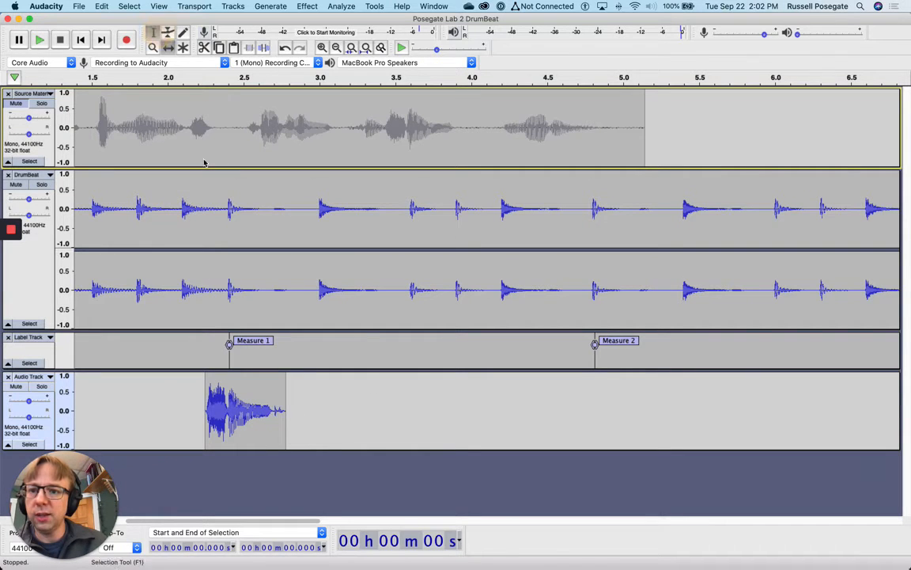
{"action": "double_click", "coordinate": [253, 393]}
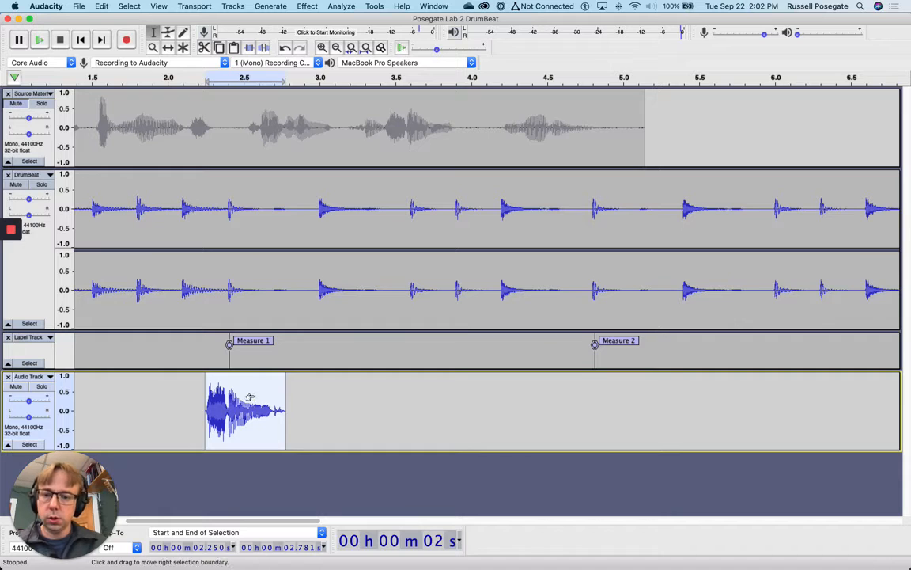
{"action": "left_click", "coordinate": [102, 5]}
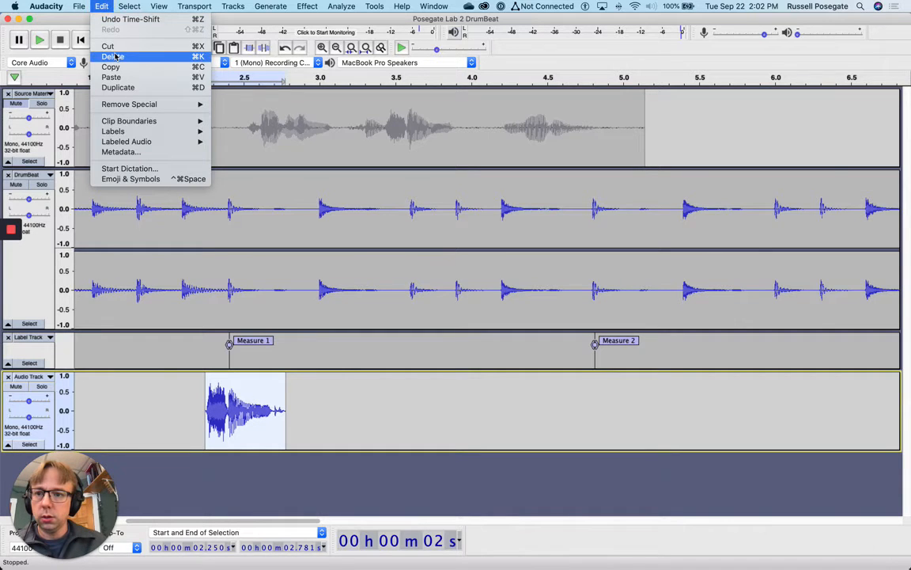
{"action": "left_click", "coordinate": [98, 6]}
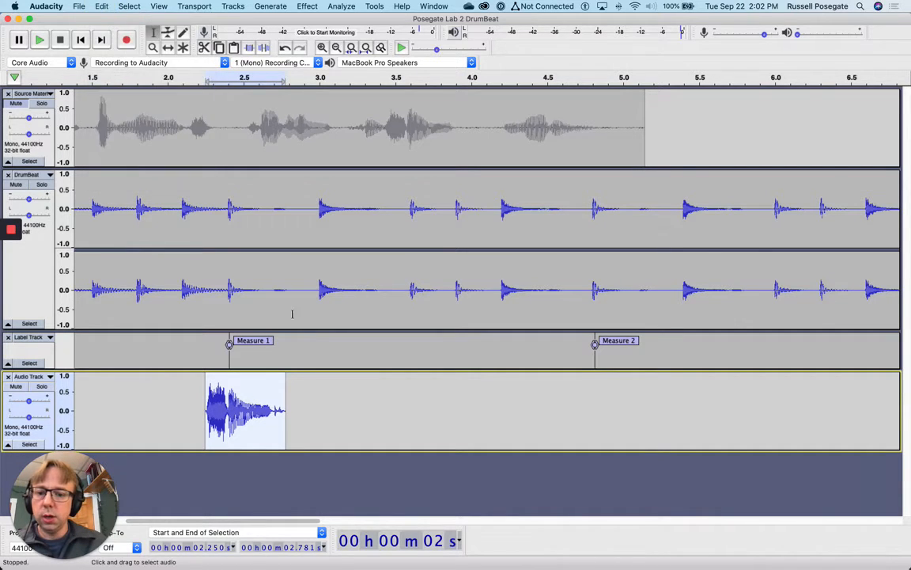
{"action": "left_click", "coordinate": [306, 401]}
{"action": "key", "text": "super+v"}
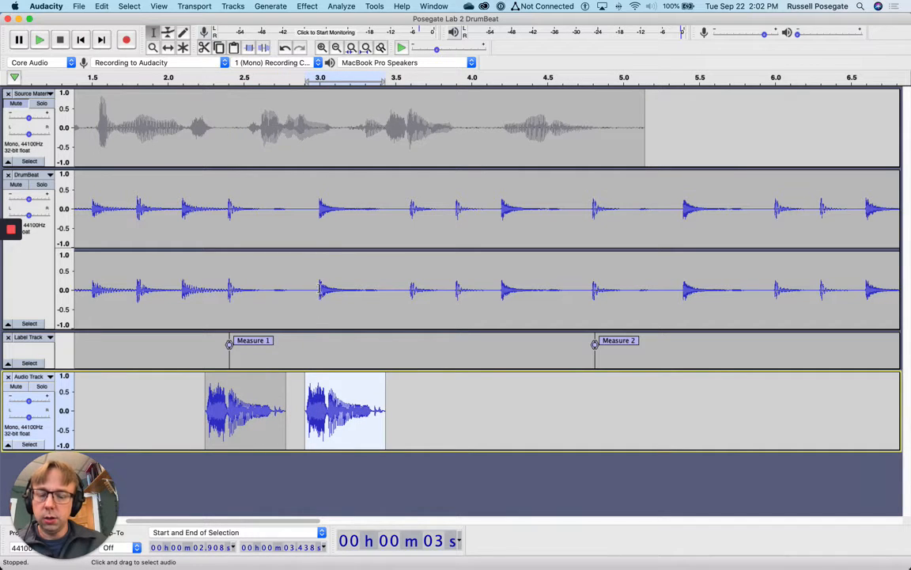
Shift the second clip on the new track to start at about 2.86 s, lining up its second syllable with the 3.0 s drum hit
{"action": "left_click", "coordinate": [168, 48]}
{"action": "left_click_drag", "start_coordinate": [354, 400], "coordinate": [343, 402]}
{"action": "left_click", "coordinate": [322, 291]}
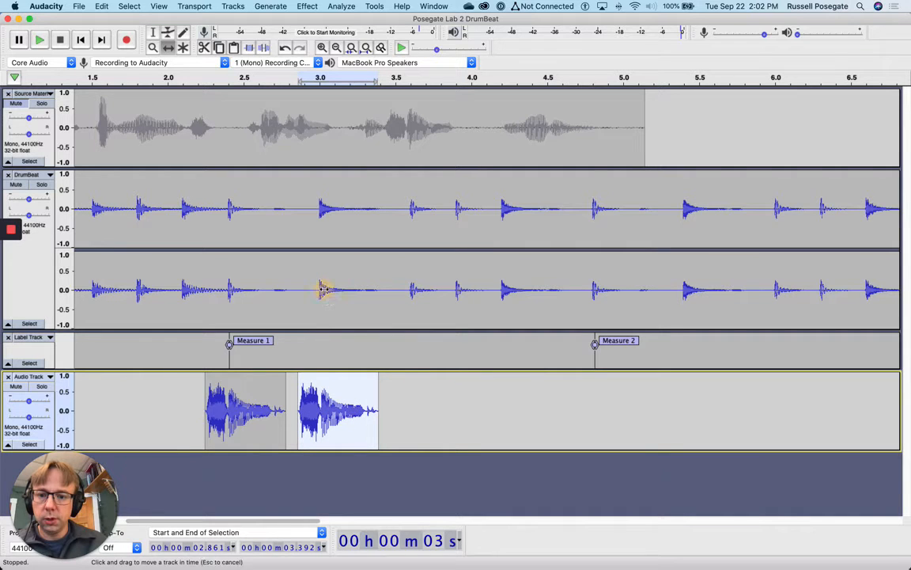
{"action": "left_click", "coordinate": [153, 33]}
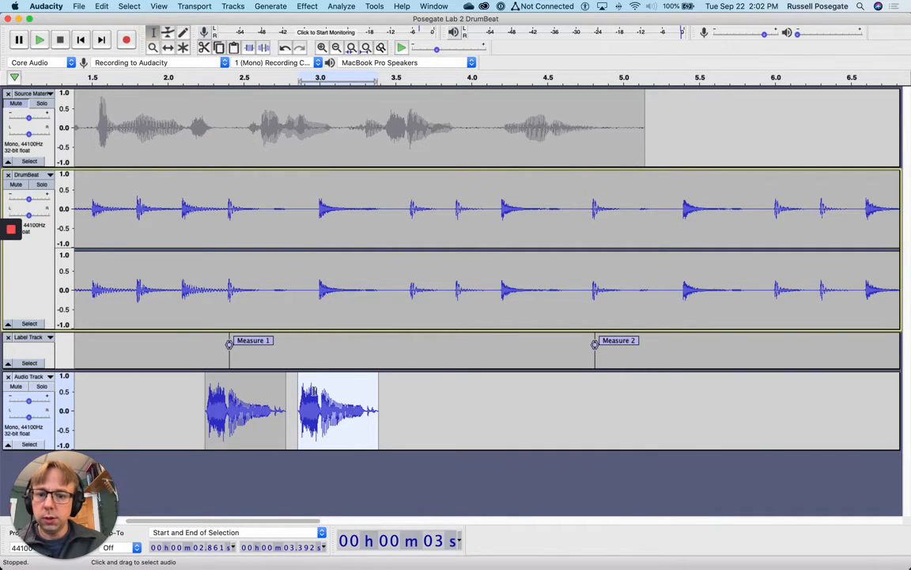
{"action": "left_click", "coordinate": [322, 381]}
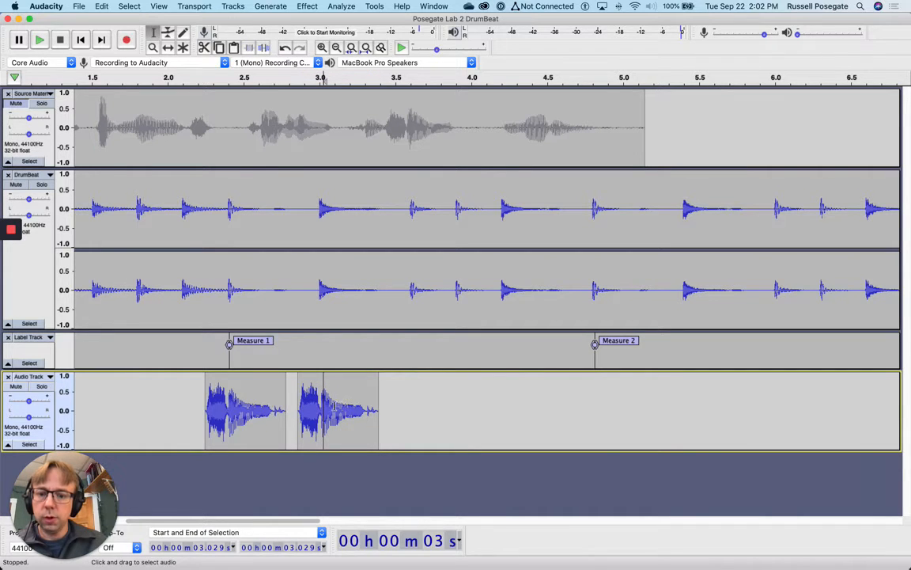
Paste two more copies of the word into the new track, starting at about 3.61 s and 4.33 s
{"action": "left_click", "coordinate": [152, 38]}
{"action": "left_click_drag", "start_coordinate": [395, 411], "coordinate": [398, 411]}
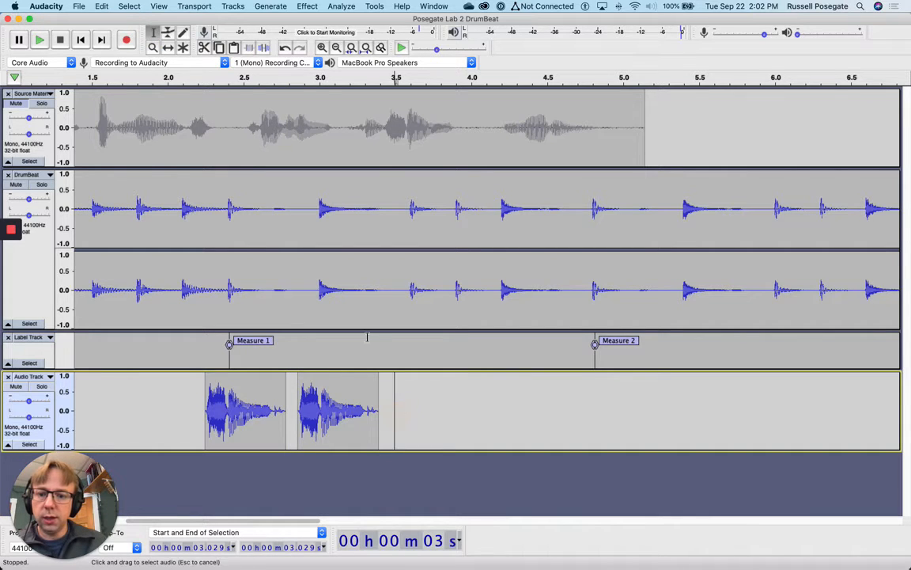
{"action": "left_click", "coordinate": [101, 6]}
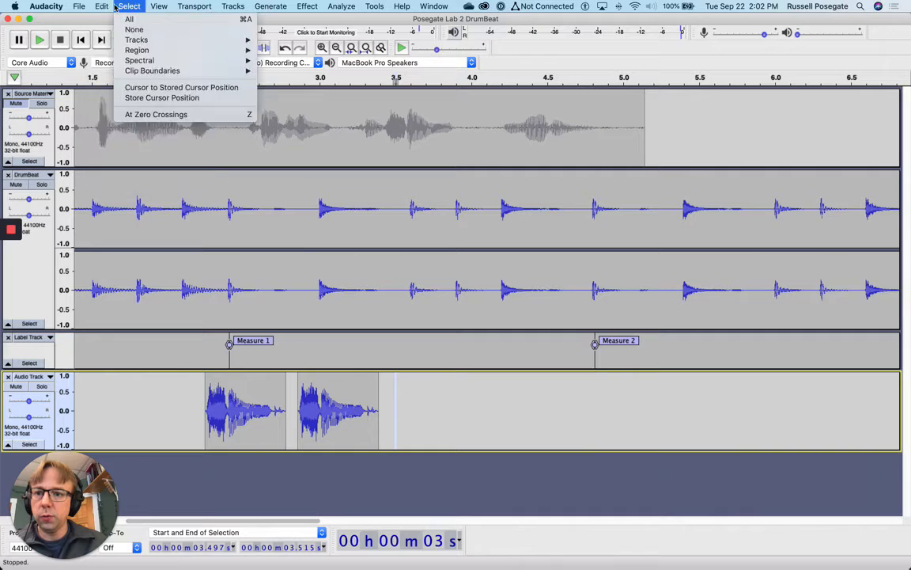
{"action": "left_click", "coordinate": [101, 6]}
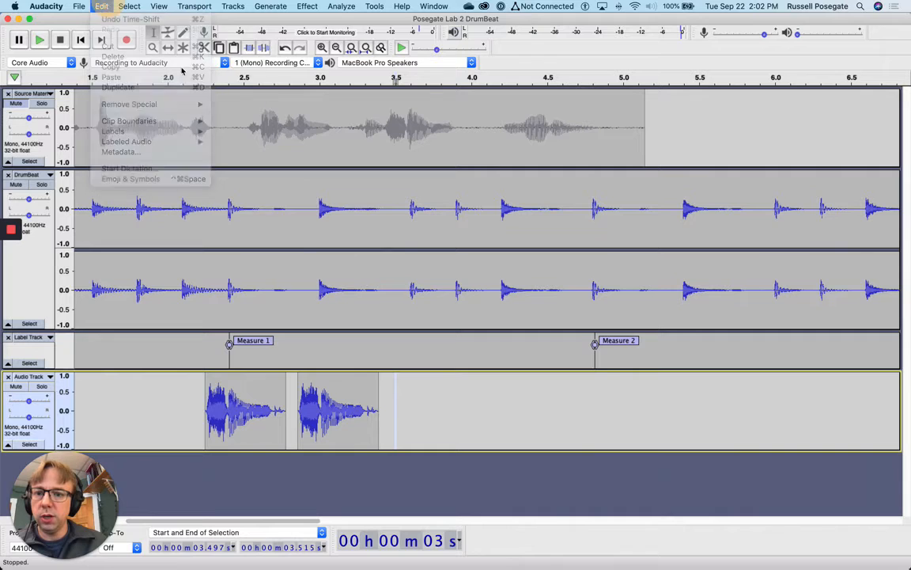
{"action": "left_click", "coordinate": [412, 406]}
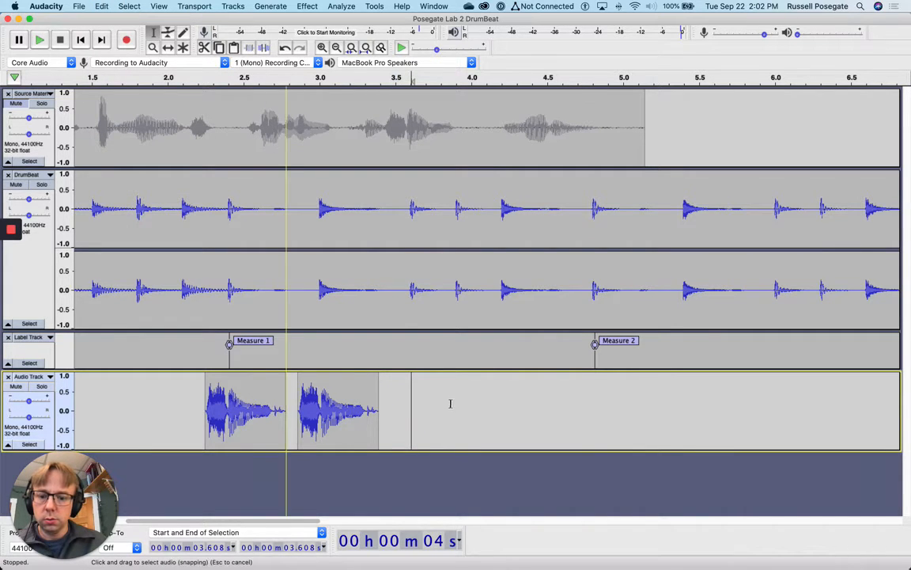
{"action": "key", "text": "super+v"}
{"action": "left_click", "coordinate": [523, 406]}
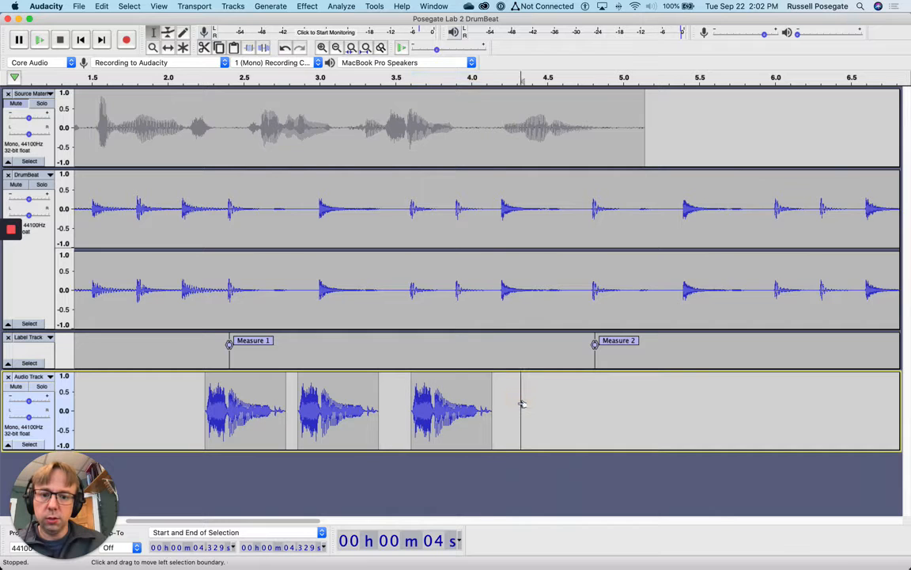
{"action": "key", "text": "super+v"}
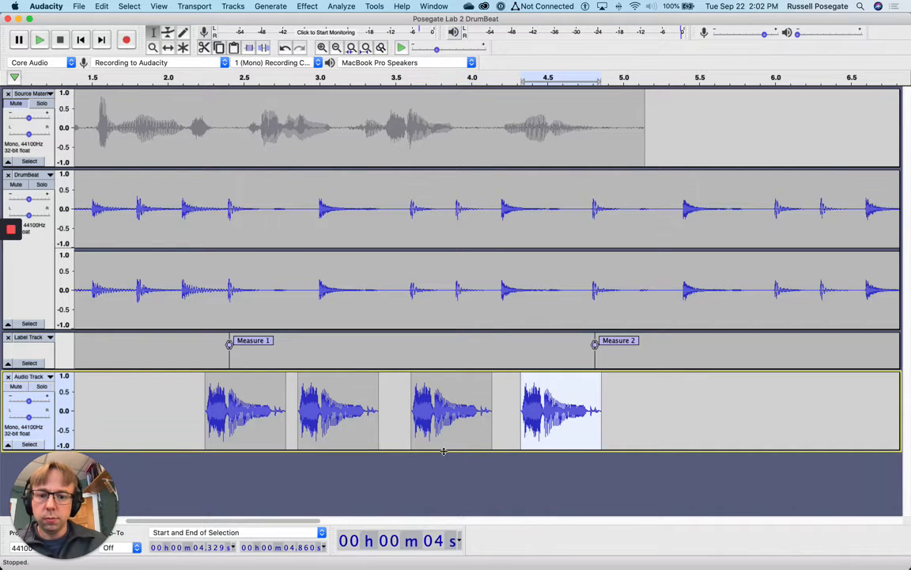
Shift the third clip to start at about 3.45 s and the fourth clip to about 4.07 s, matching the drum hits
{"action": "left_click", "coordinate": [168, 47]}
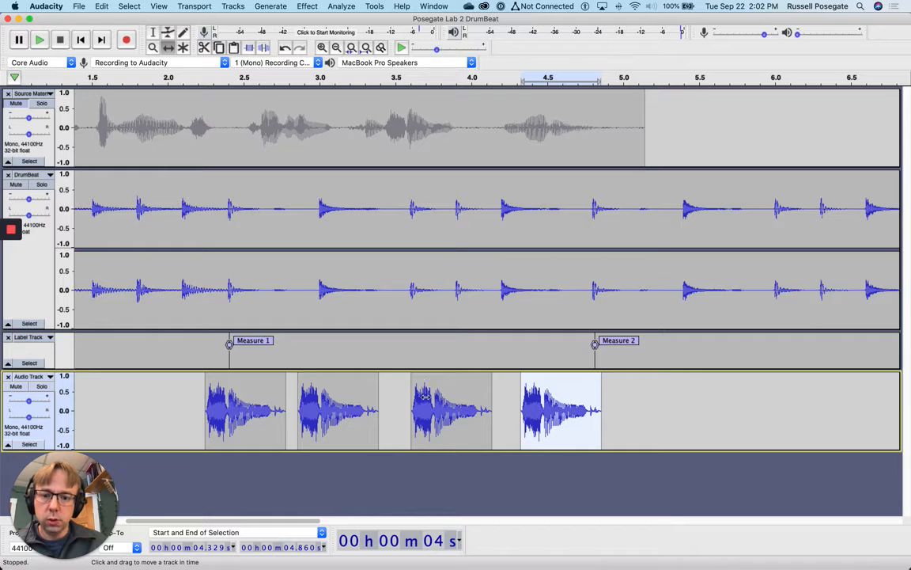
{"action": "left_click_drag", "start_coordinate": [425, 396], "coordinate": [401, 402]}
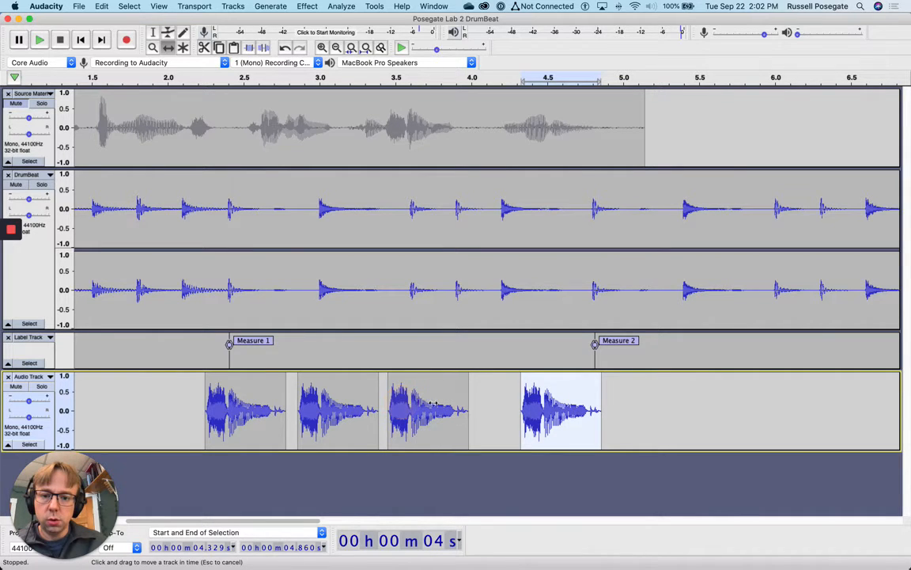
{"action": "left_click_drag", "start_coordinate": [544, 399], "coordinate": [534, 404]}
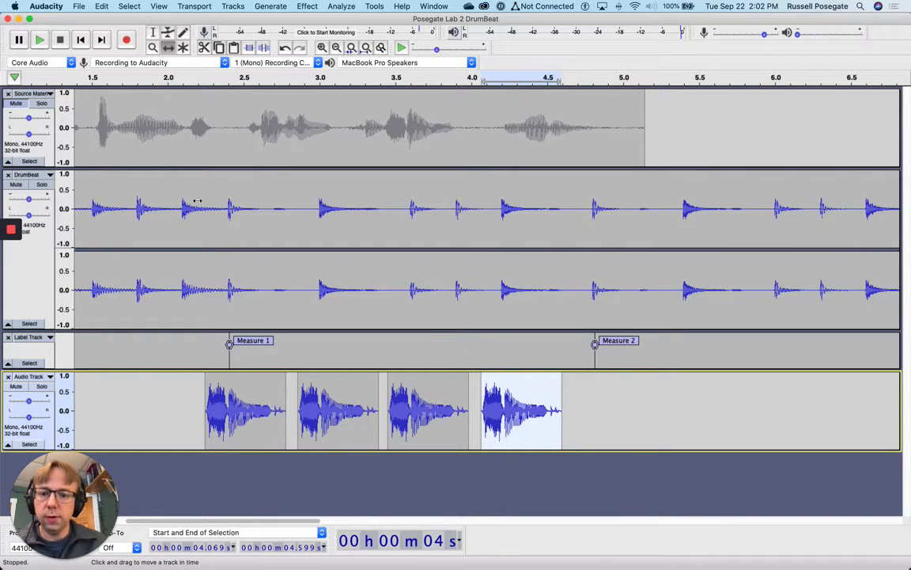
Play the four placed clips with the drum beat from the beginning, and return to the start
{"action": "left_click", "coordinate": [80, 41]}
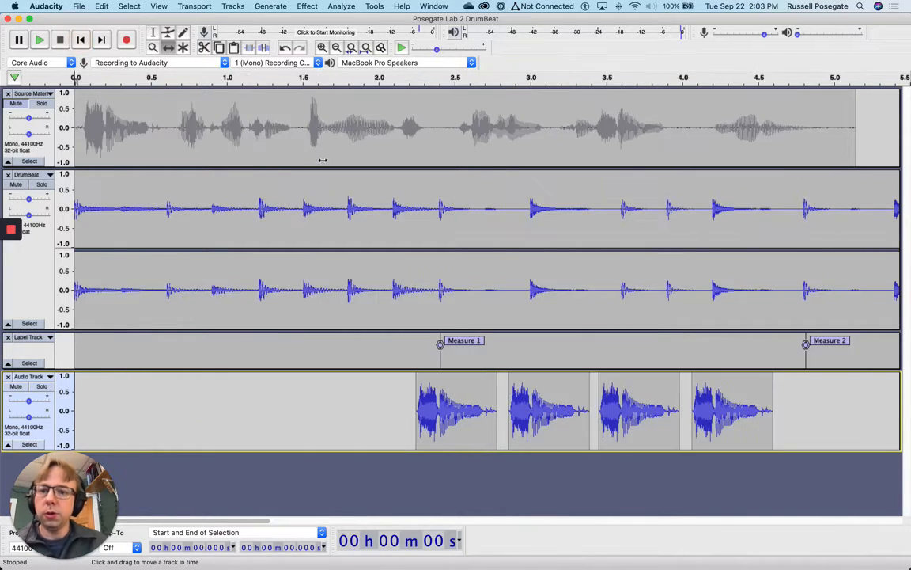
{"action": "left_click", "coordinate": [368, 83]}
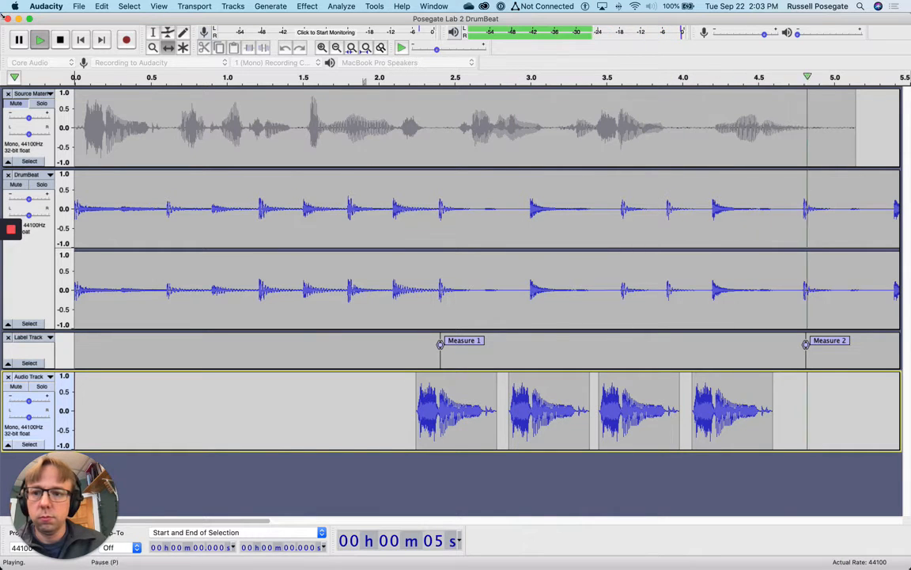
{"action": "left_click", "coordinate": [60, 40]}
{"action": "key", "text": "Home"}
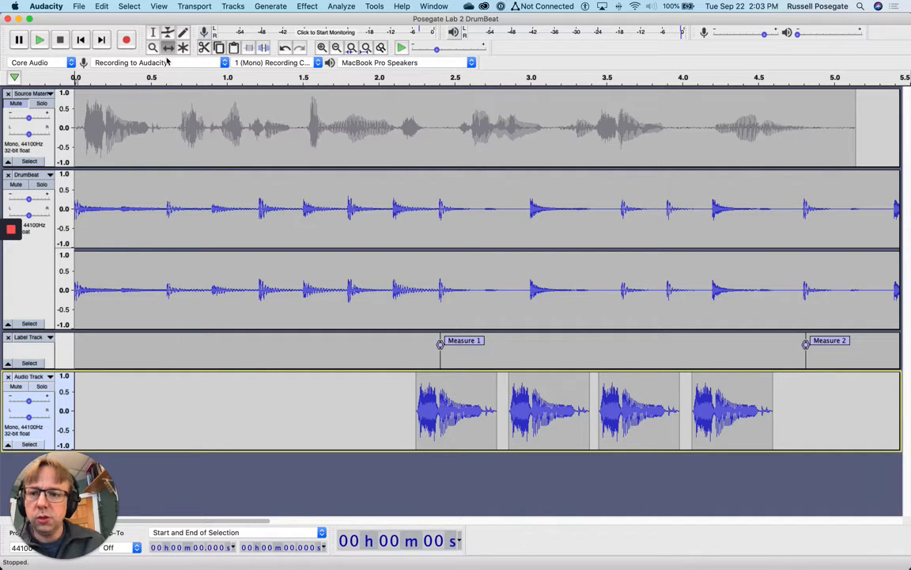
Split the first clip on the new track at the Measure 1 label, about 2.41 s, and copy the whole split clip
{"action": "left_click", "coordinate": [153, 33]}
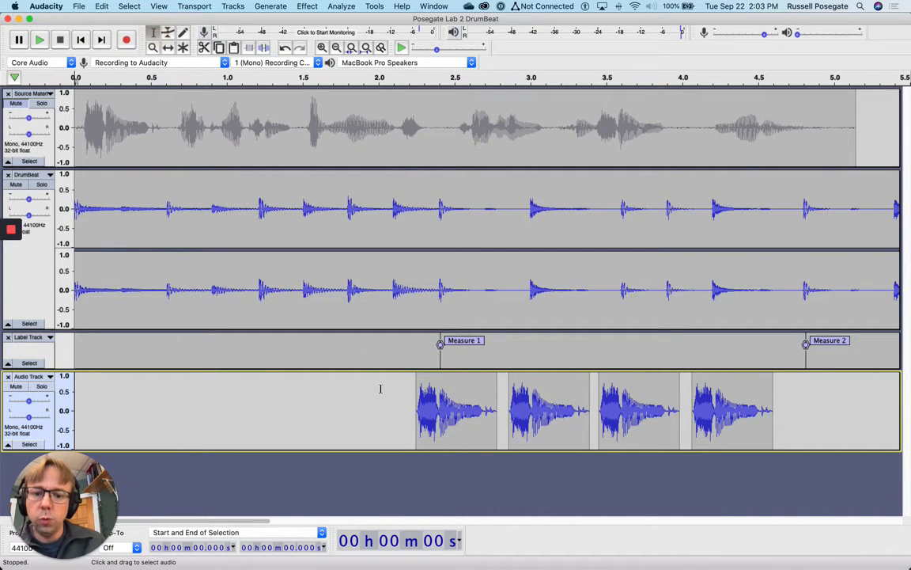
{"action": "left_click", "coordinate": [441, 403]}
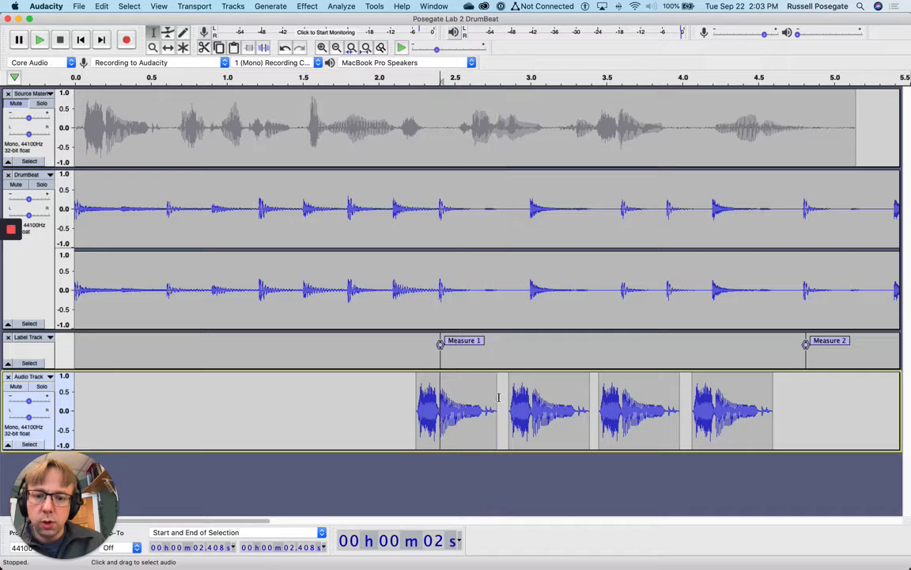
{"action": "left_click", "coordinate": [102, 7]}
{"action": "mouse_move", "coordinate": [131, 122]}
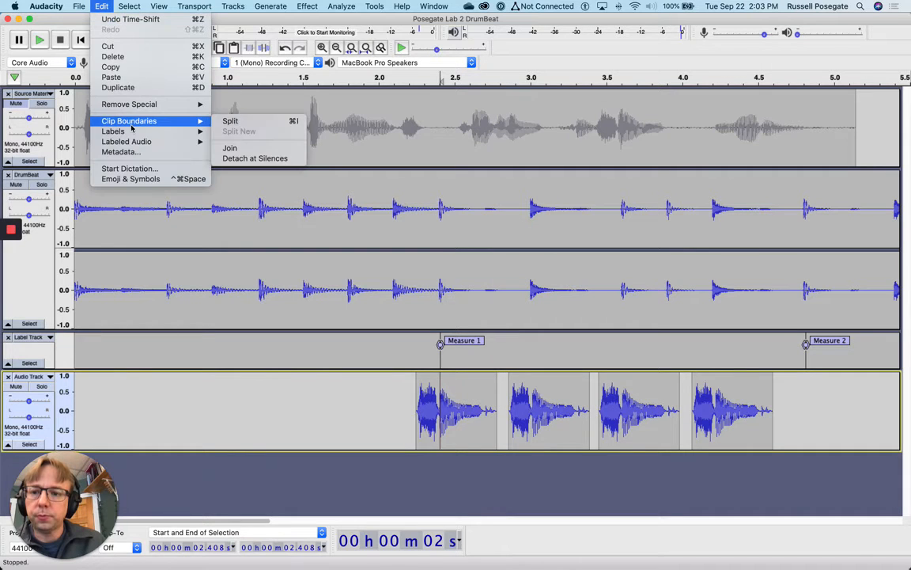
{"action": "left_click", "coordinate": [253, 122]}
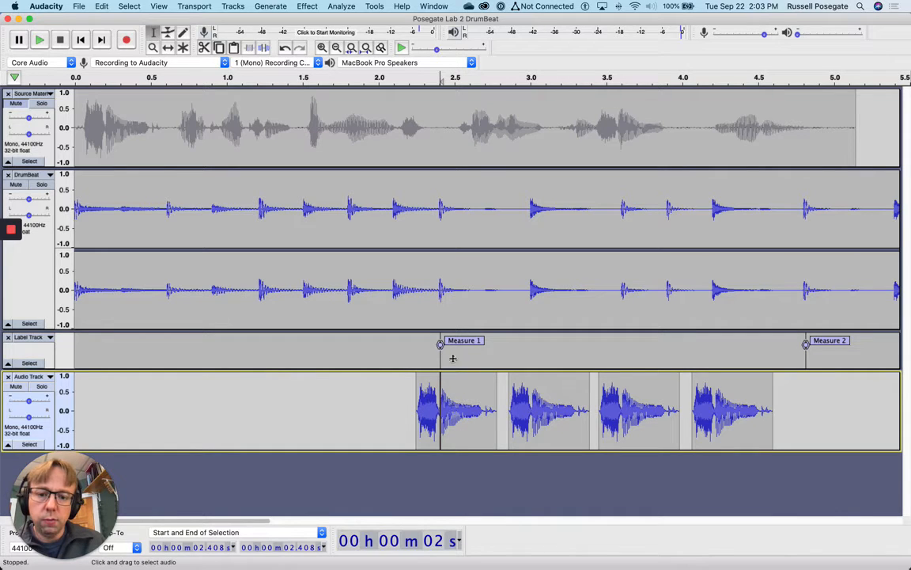
{"action": "left_click", "coordinate": [417, 384], "text": "shift"}
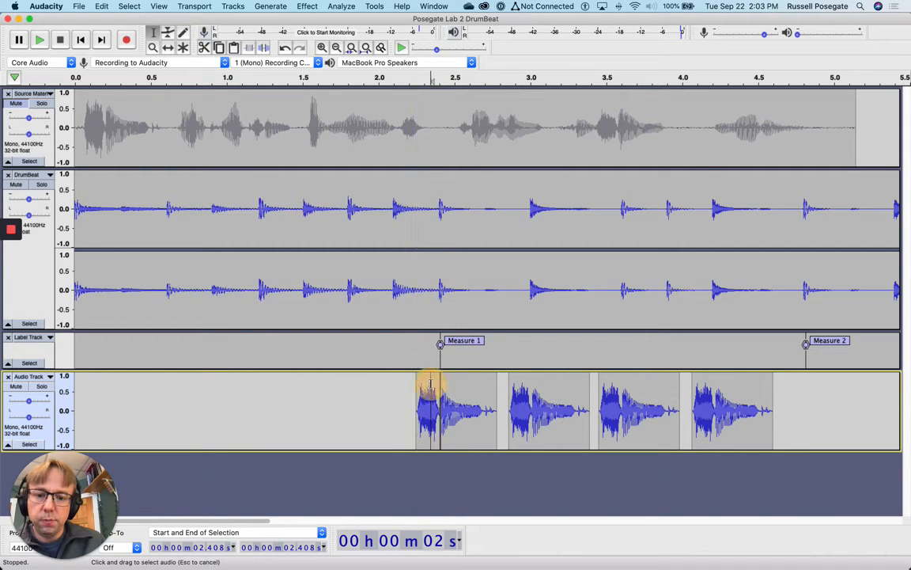
{"action": "left_click", "coordinate": [493, 406], "text": "shift"}
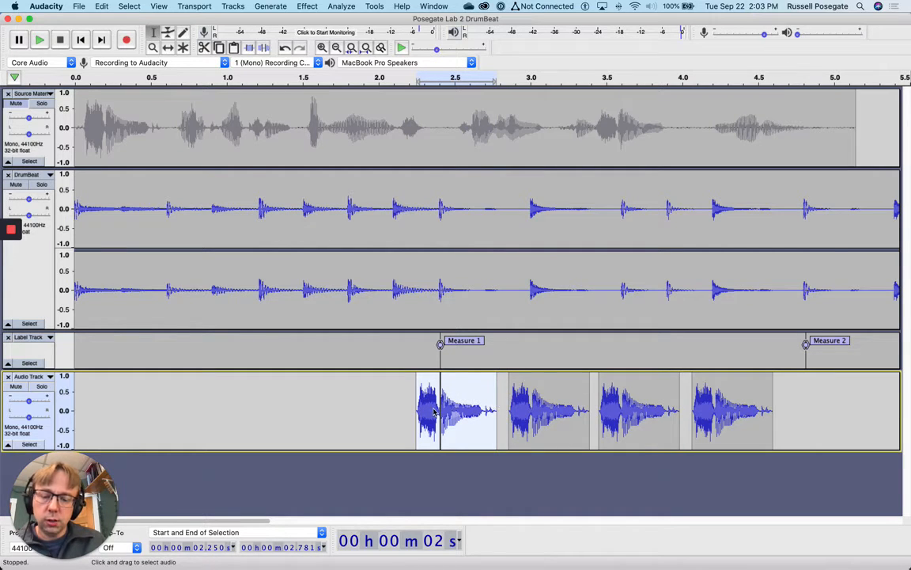
Try moving the parts of the split first clip with the Time Shift tool
{"action": "left_click", "coordinate": [168, 48]}
{"action": "left_click", "coordinate": [440, 404]}
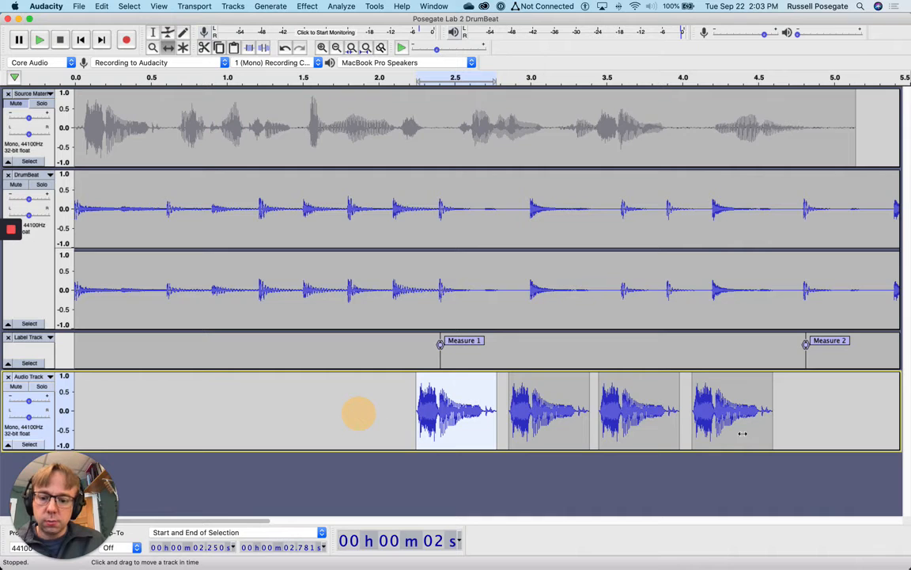
{"action": "left_click_drag", "start_coordinate": [431, 407], "coordinate": [460, 407]}
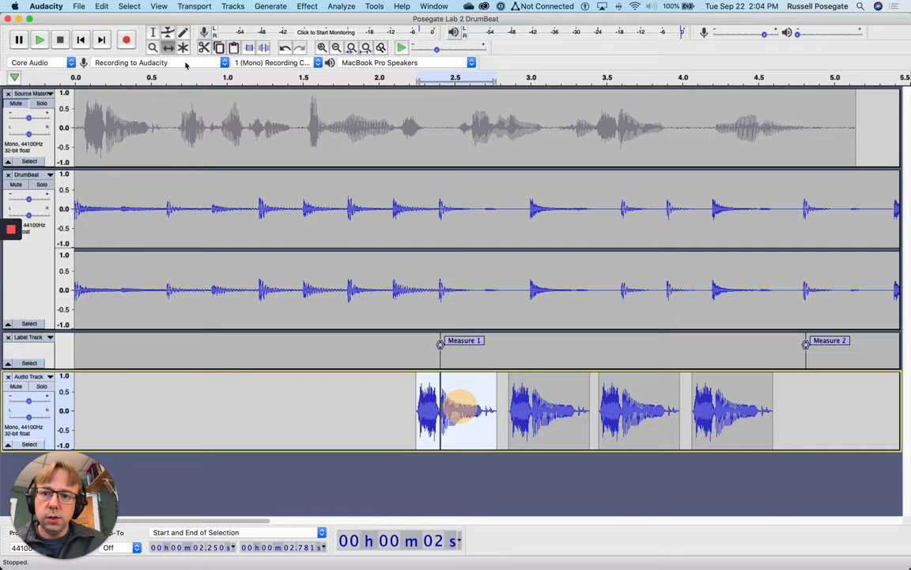
Delete the second, third and fourth clips from the new track, keeping only the split first clip
{"action": "left_click", "coordinate": [152, 33]}
{"action": "left_click", "coordinate": [548, 393]}
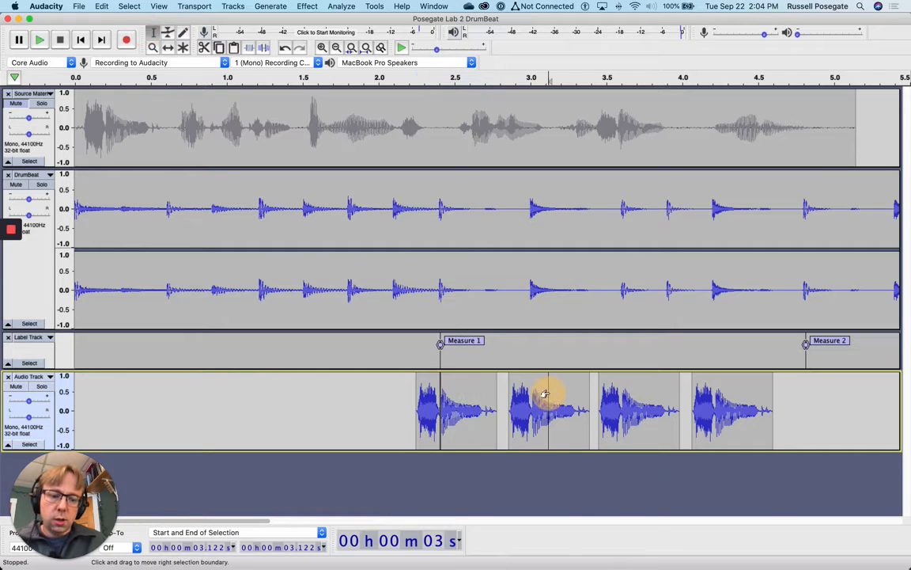
{"action": "key", "text": "Delete"}
{"action": "left_click", "coordinate": [578, 310]}
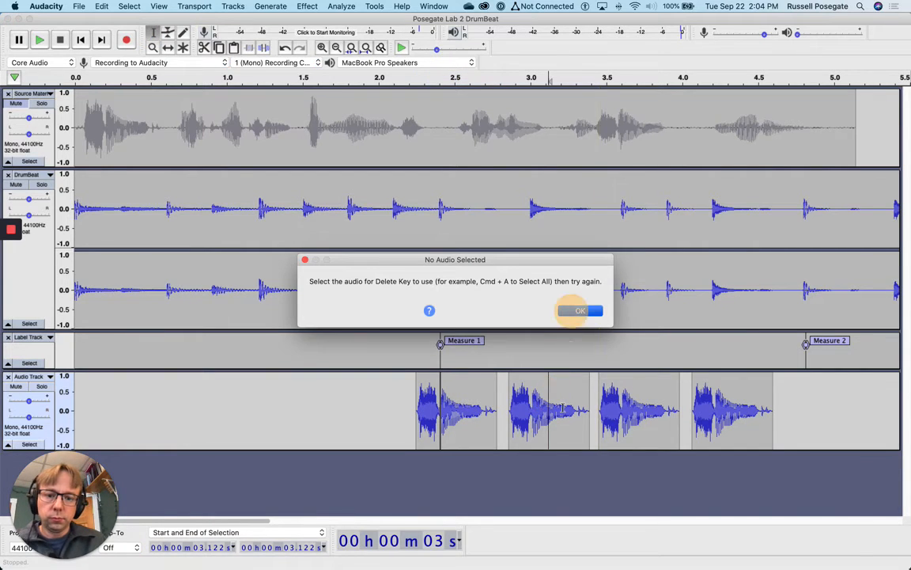
{"action": "left_click_drag", "start_coordinate": [510, 406], "coordinate": [794, 405]}
{"action": "key", "text": "Delete"}
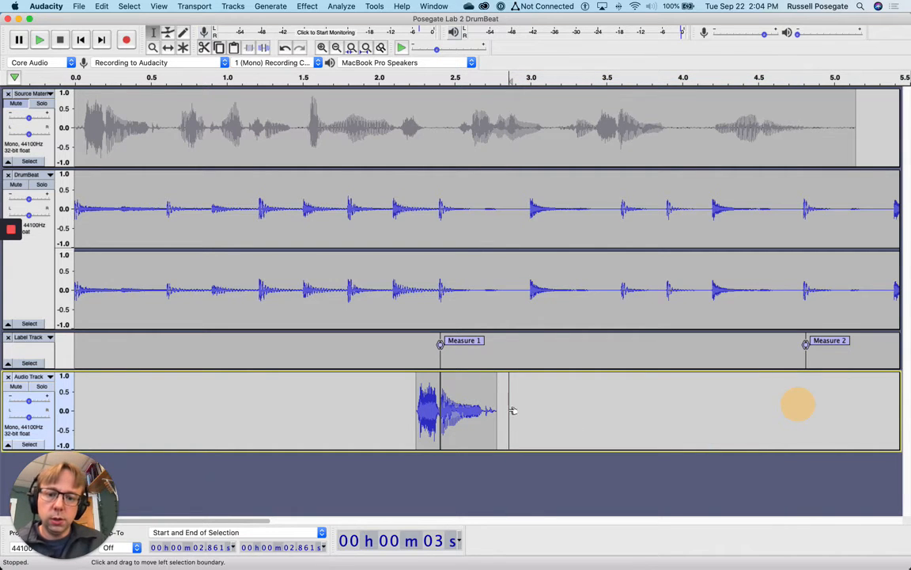
Add blank labels at the drum hits at about 3.00 s, 3.60 s and 4.20 s, between Measure 1 and Measure 2
{"action": "left_click", "coordinate": [530, 290]}
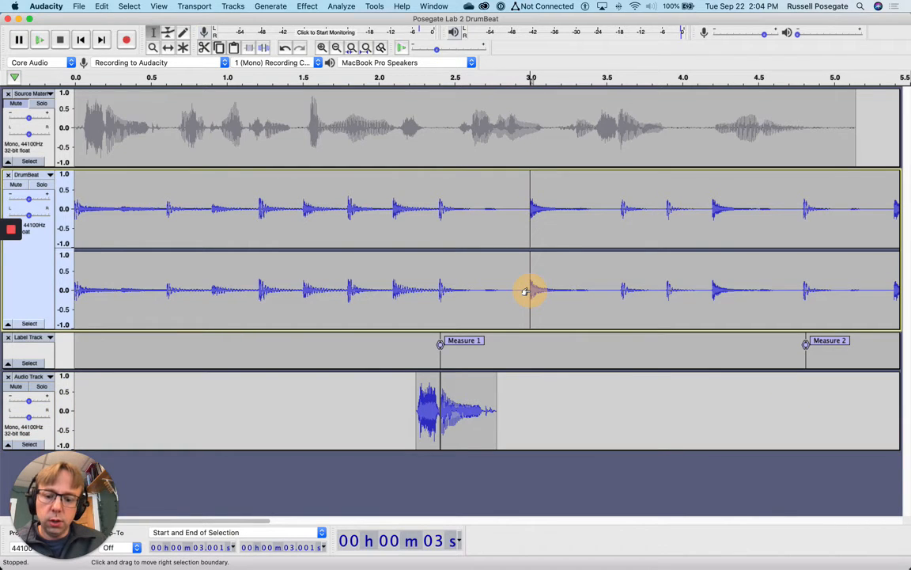
{"action": "key", "text": "super+b"}
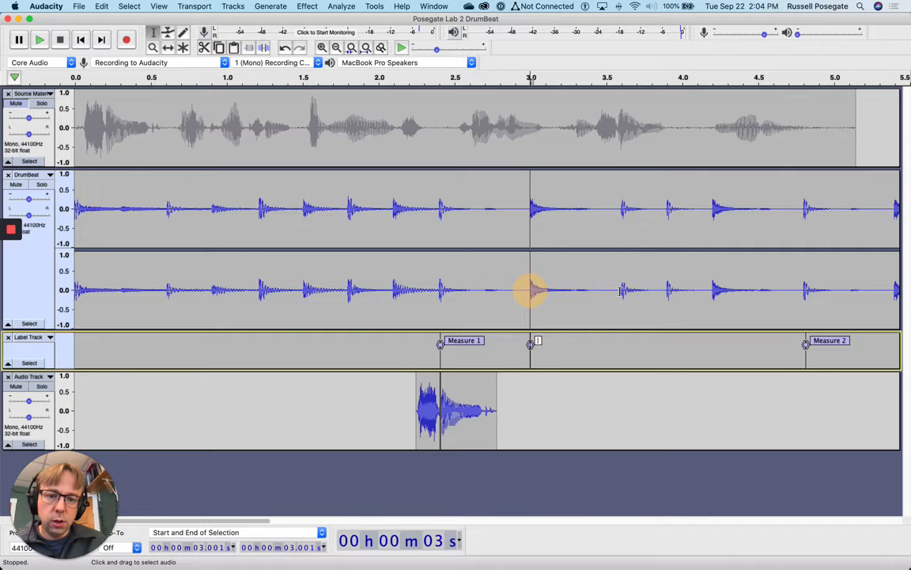
{"action": "left_click", "coordinate": [621, 291]}
{"action": "key", "text": "super+b"}
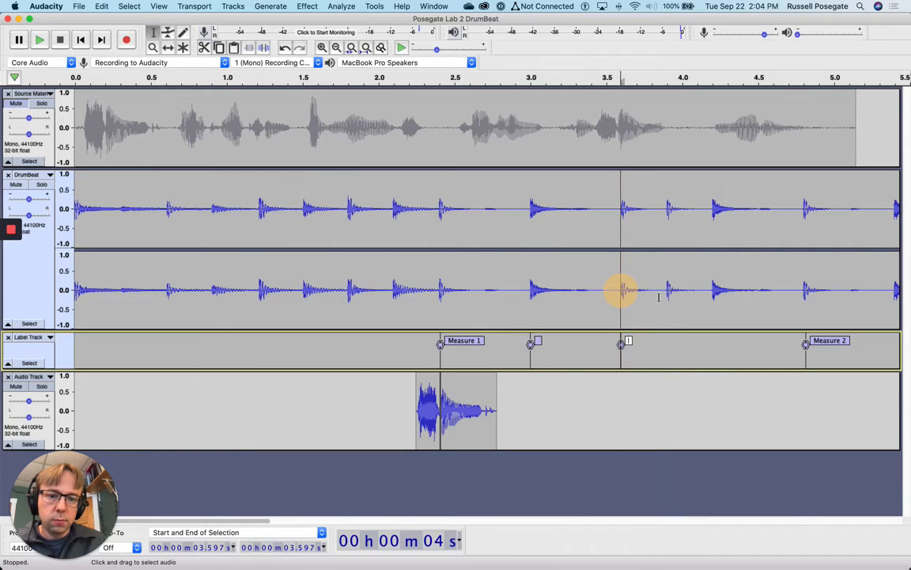
{"action": "left_click", "coordinate": [713, 290]}
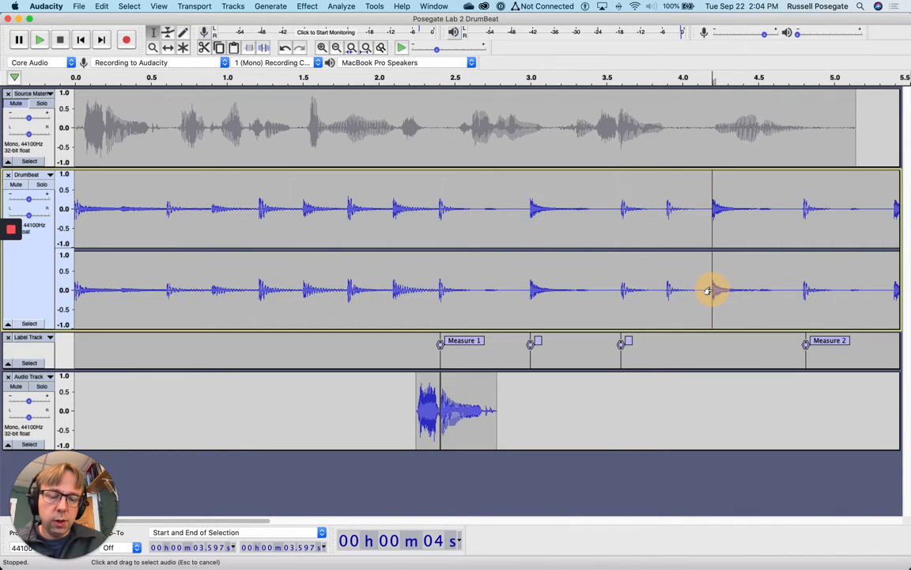
{"action": "key", "text": "super+b"}
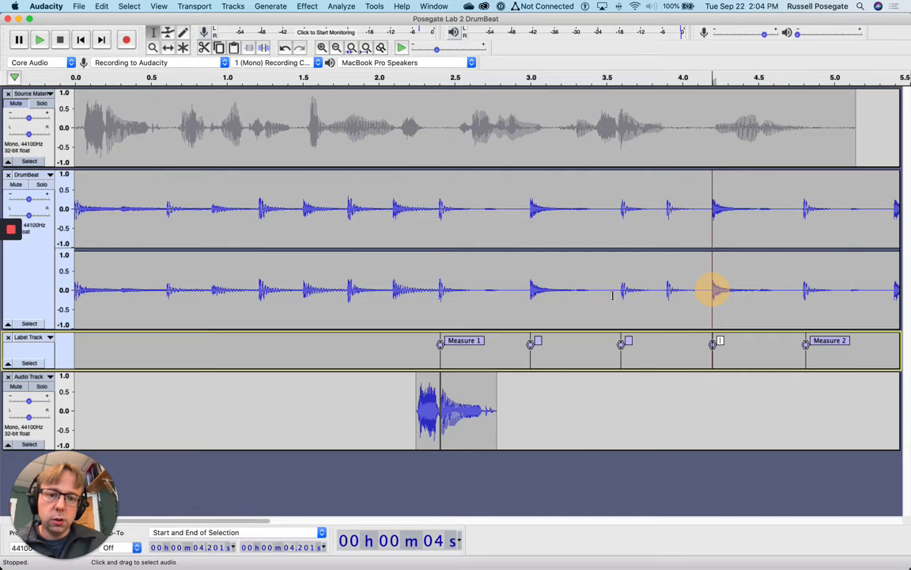
Paste three copies of the split clip into the new track, starting at about 2.84 s, 3.48 s and 4.13 s
{"action": "left_click", "coordinate": [506, 404]}
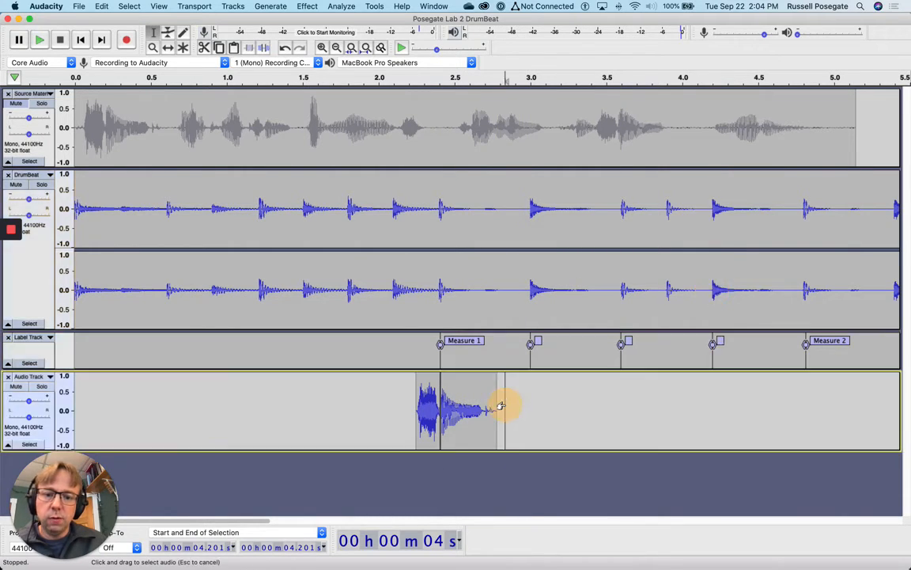
{"action": "key", "text": "super+v"}
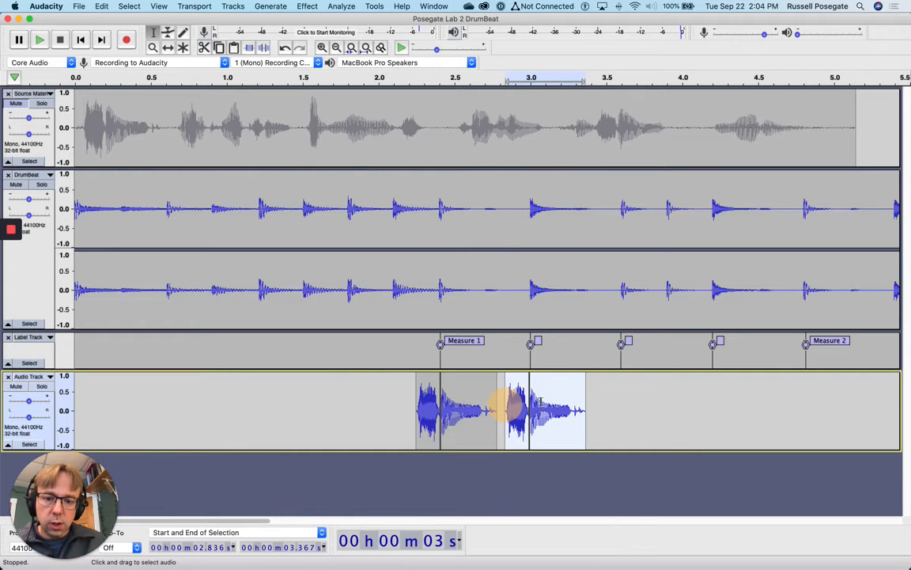
{"action": "left_click", "coordinate": [604, 402]}
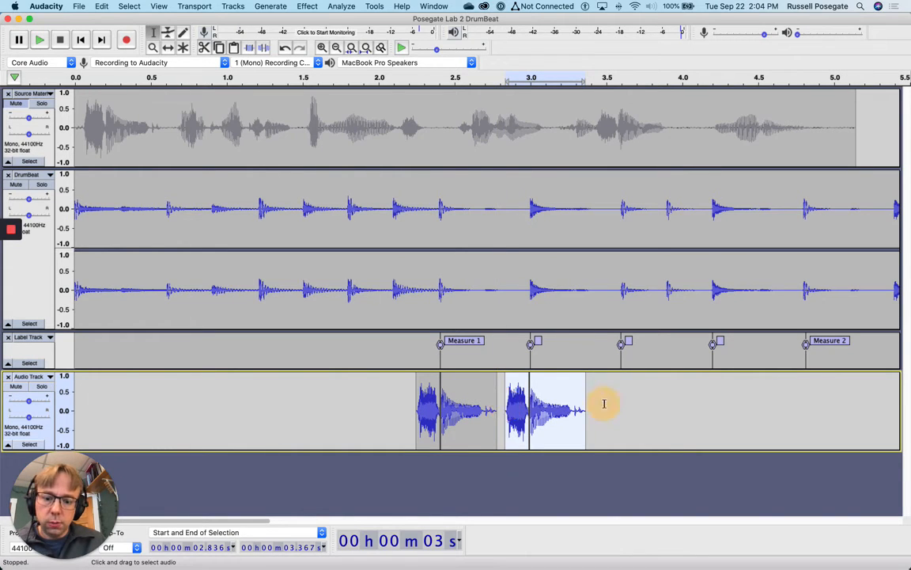
{"action": "key", "text": "super+v"}
{"action": "left_click", "coordinate": [702, 403]}
{"action": "key", "text": "super+v"}
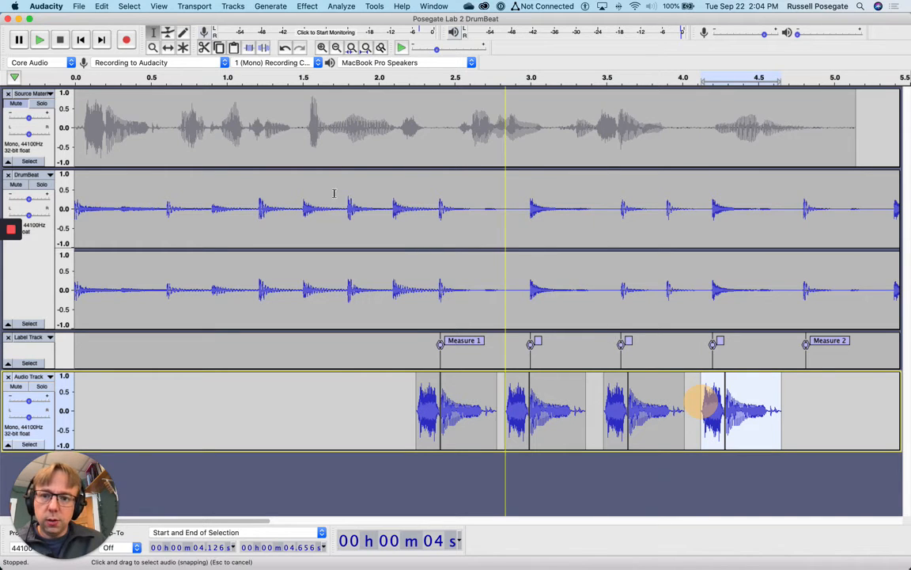
Shift the second split clip on the new track so its split point lines up with the label at about 3.00 s
{"action": "left_click_drag", "start_coordinate": [497, 407], "coordinate": [589, 411]}
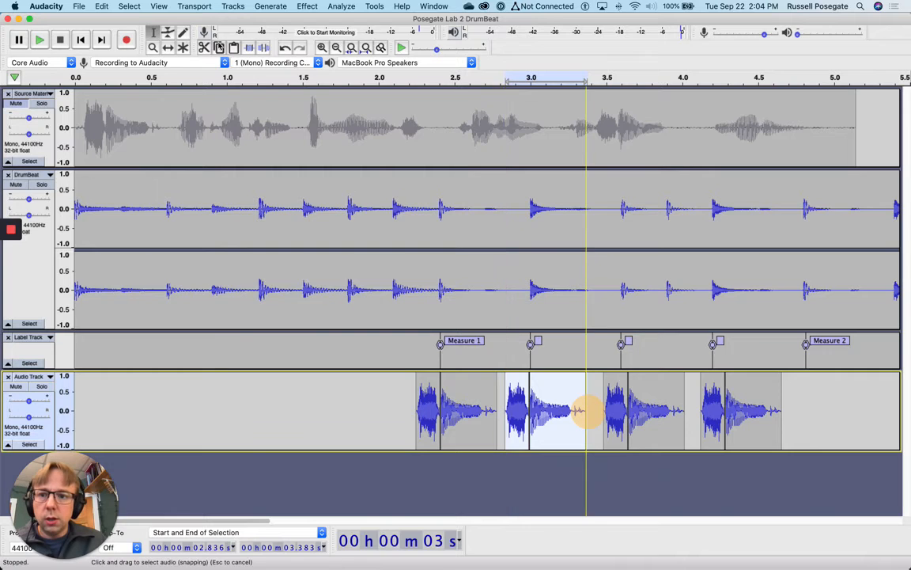
{"action": "left_click", "coordinate": [168, 47]}
{"action": "left_click_drag", "start_coordinate": [548, 405], "coordinate": [553, 404]}
Shift the whole third split clip so its split point lines up with the label at about 3.60 s
{"action": "left_click", "coordinate": [153, 32]}
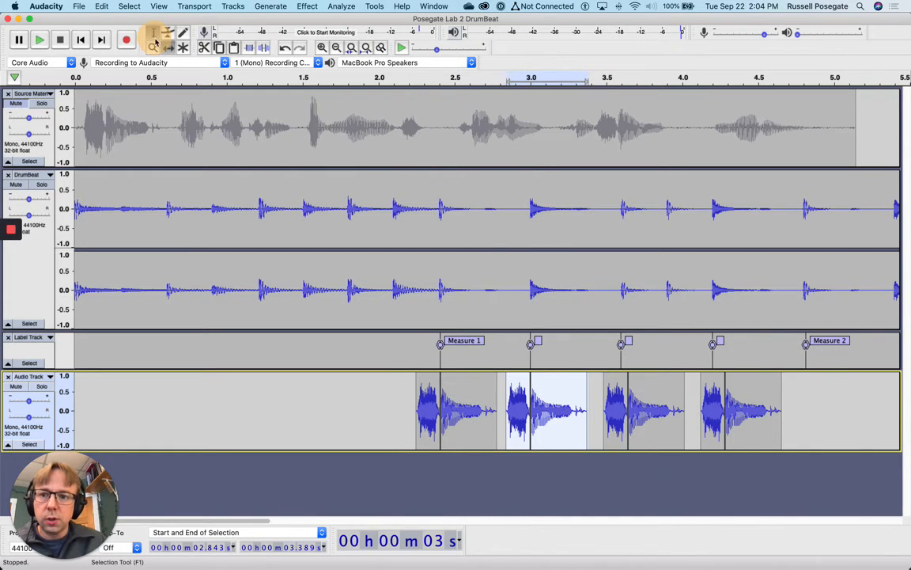
{"action": "double_click", "coordinate": [609, 407]}
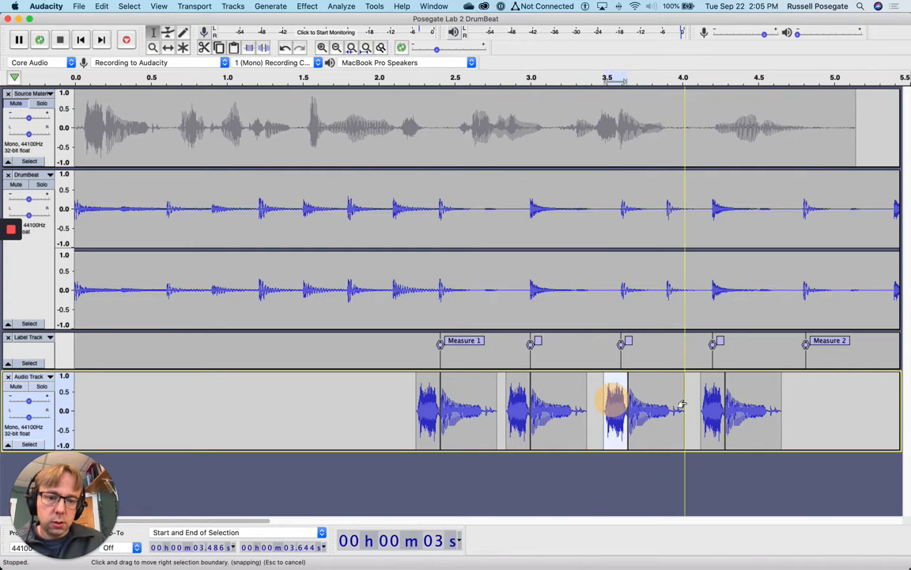
{"action": "mouse_move", "coordinate": [625, 407]}
{"action": "left_mouse_down"}
{"action": "mouse_move", "coordinate": [681, 406]}
{"action": "mouse_move", "coordinate": [634, 411]}
{"action": "left_mouse_up"}
{"action": "left_click", "coordinate": [167, 48]}
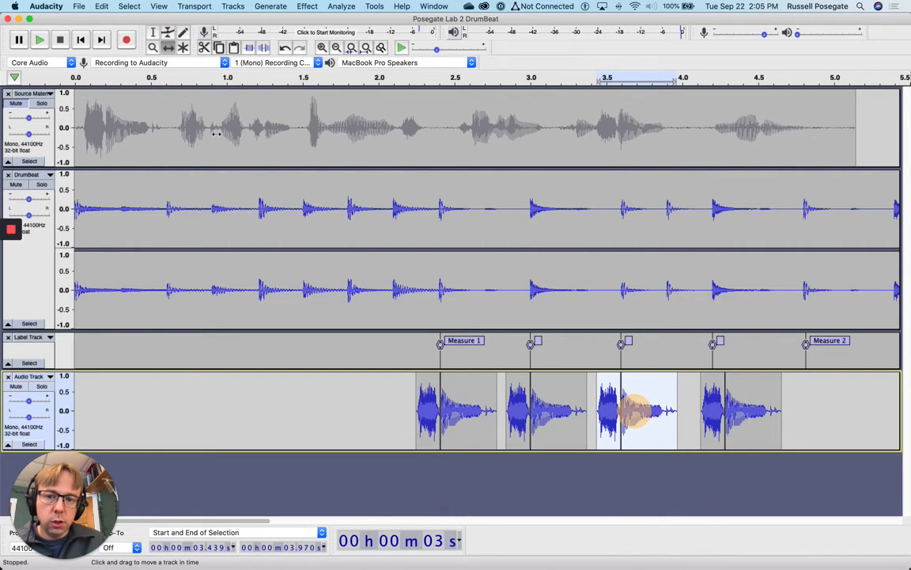
Shift the fourth split clip so its split point lines up with the label at about 4.20 s
{"action": "left_click", "coordinate": [152, 32]}
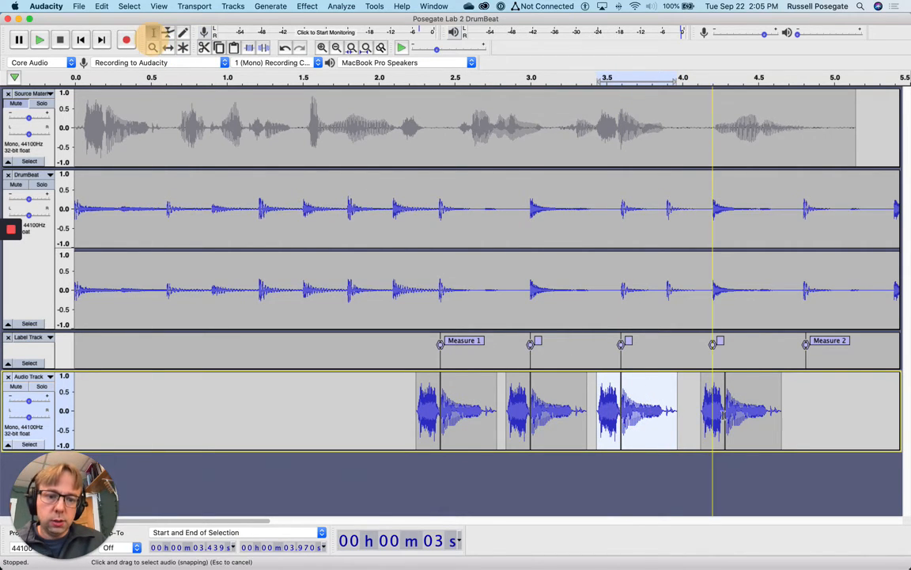
{"action": "mouse_move", "coordinate": [722, 415]}
{"action": "left_mouse_down"}
{"action": "mouse_move", "coordinate": [781, 411]}
{"action": "mouse_move", "coordinate": [726, 418]}
{"action": "left_mouse_up"}
{"action": "left_click", "coordinate": [167, 47]}
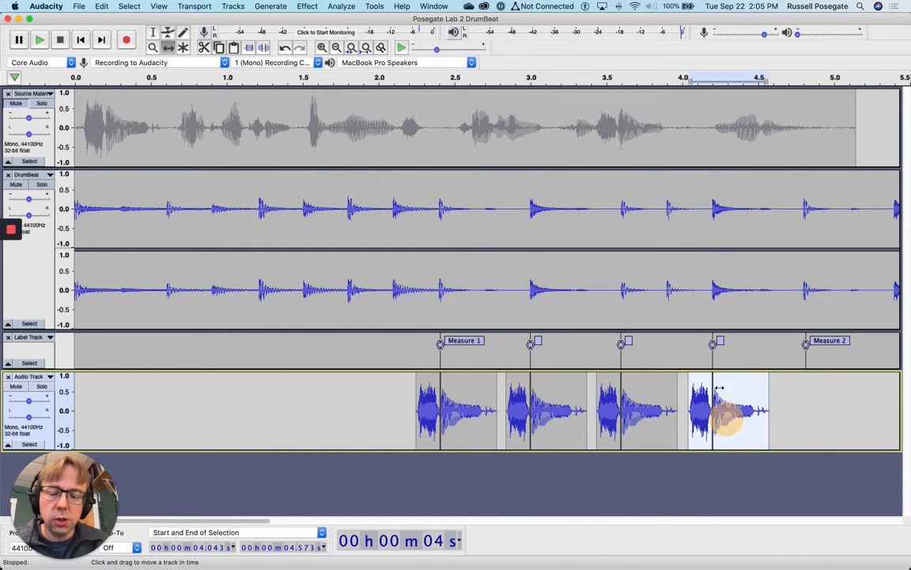
Play the project from about 1.85 s through the four aligned clips, and stop playback
{"action": "left_click", "coordinate": [357, 78]}
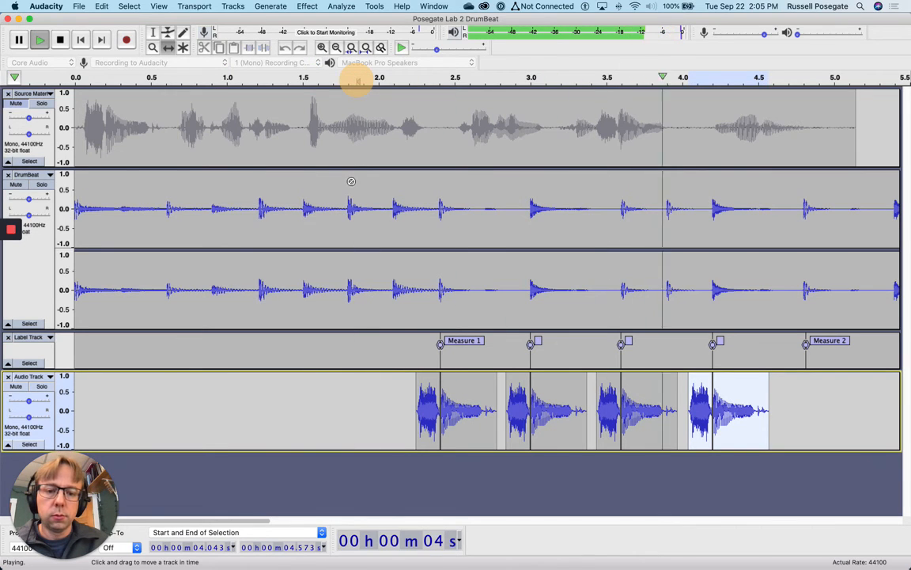
{"action": "left_click", "coordinate": [60, 40]}
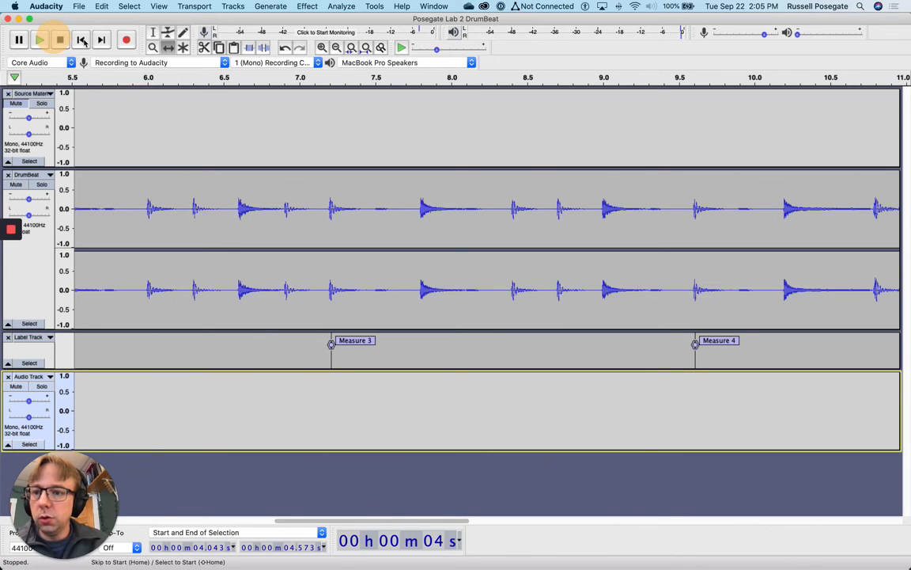
Merge the two parts at the split line inside each of the four clips on the new track
{"action": "scroll", "coordinate": [134, 120], "scroll_direction": "left", "scroll_amount": 15}
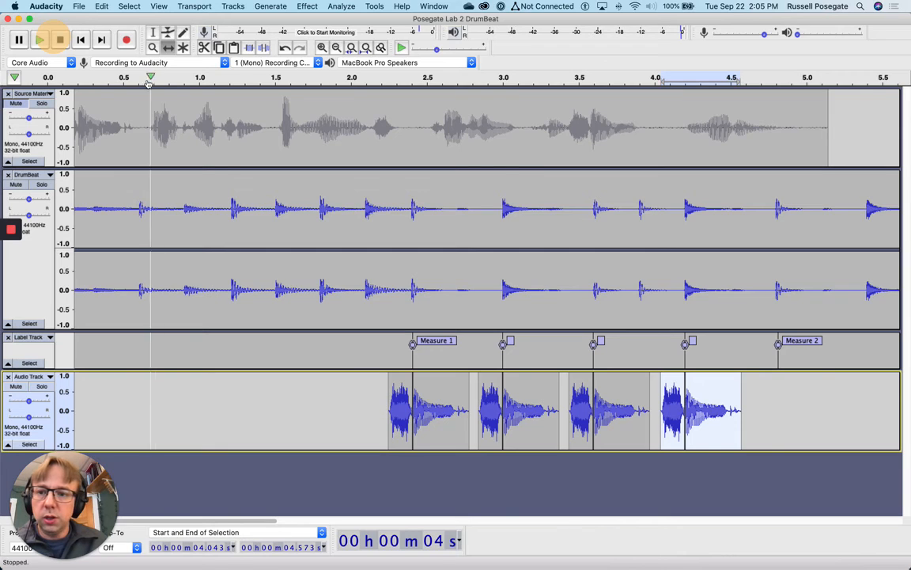
{"action": "left_click", "coordinate": [153, 34]}
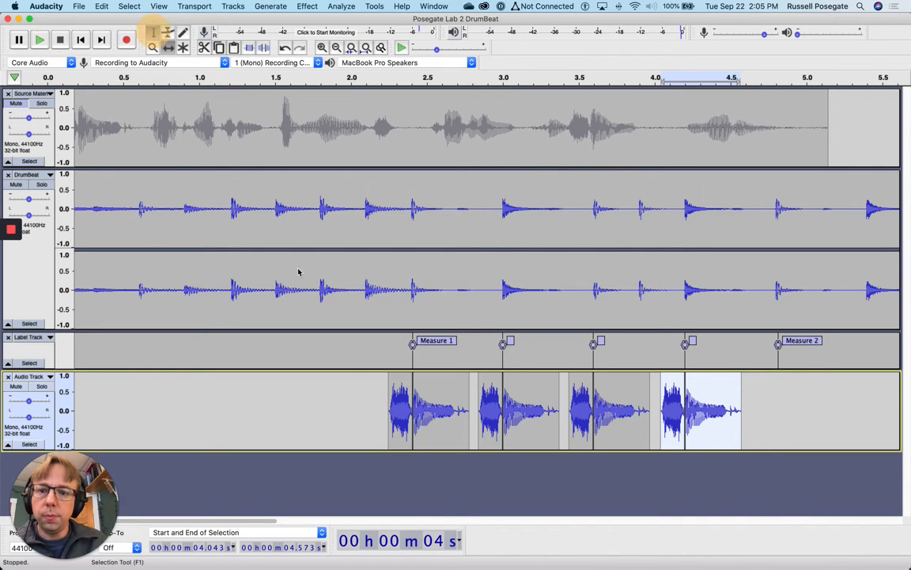
{"action": "double_click", "coordinate": [413, 393]}
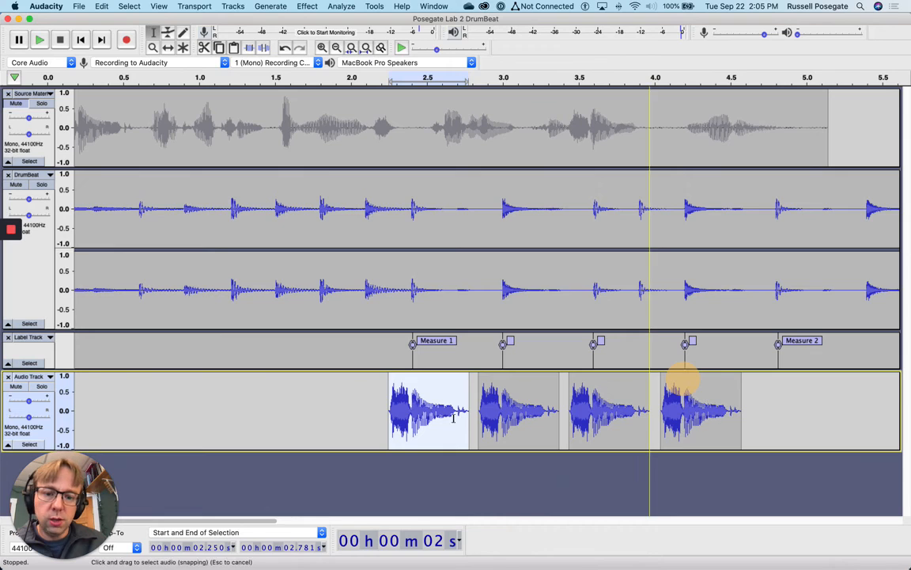
Select all four clips on the new track, including the gaps between them, and join them into one clip
{"action": "left_click_drag", "start_coordinate": [396, 404], "coordinate": [743, 404]}
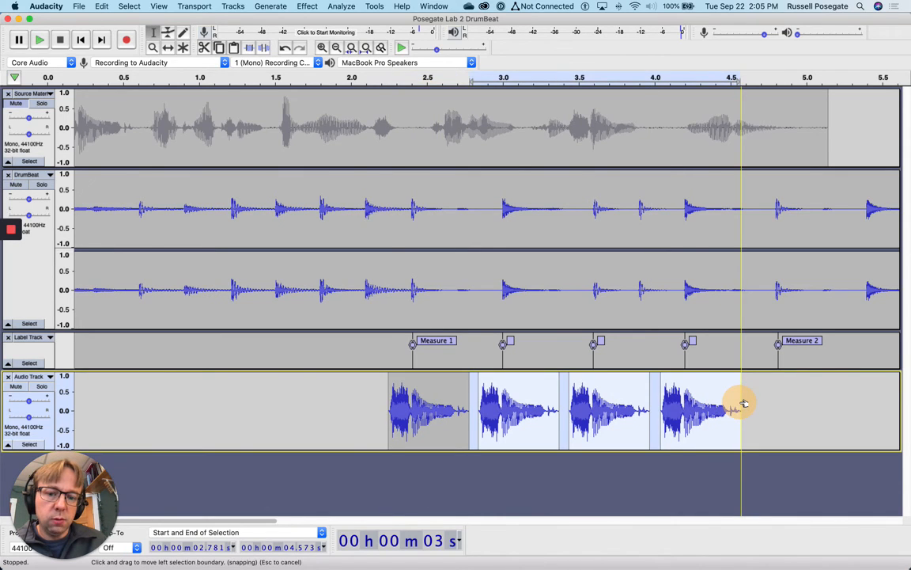
{"action": "double_click", "coordinate": [394, 410]}
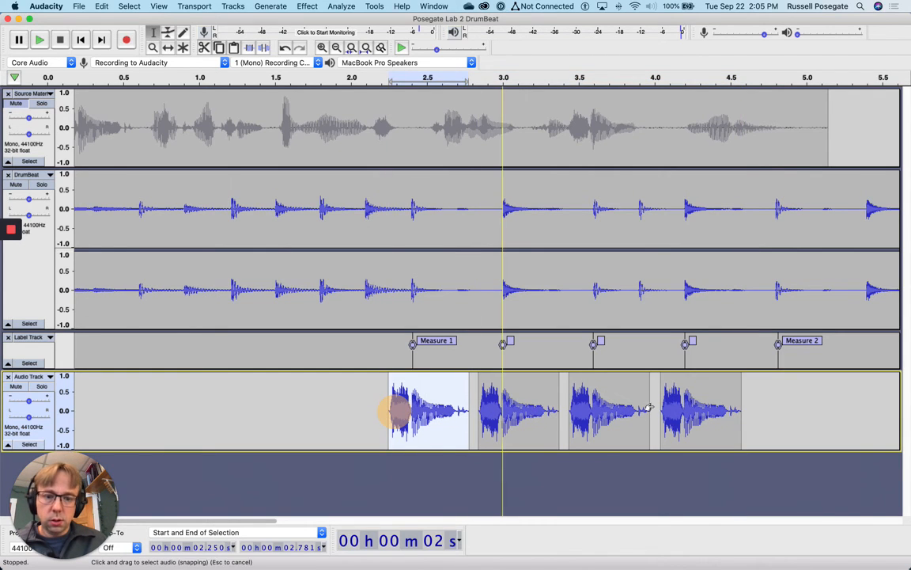
{"action": "left_click", "coordinate": [737, 406], "text": "shift"}
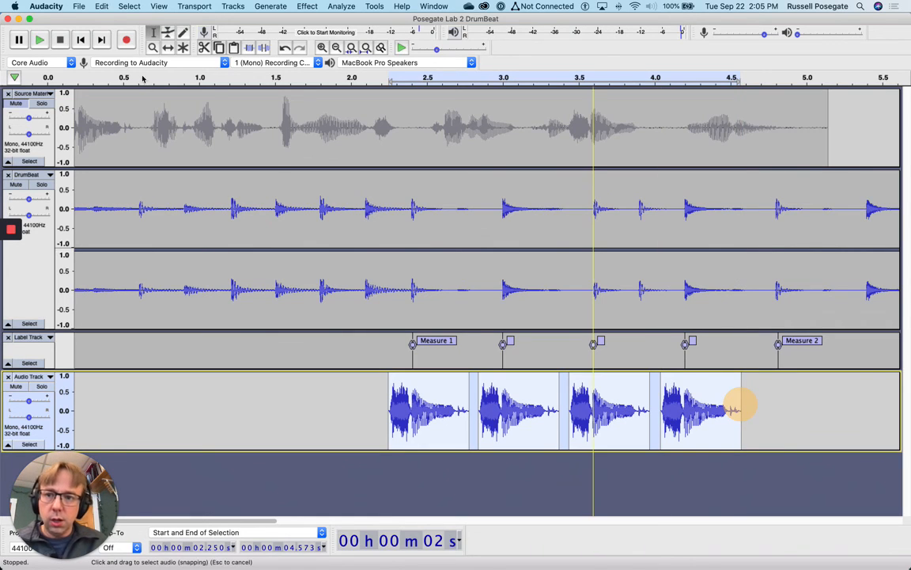
{"action": "left_click", "coordinate": [102, 7]}
{"action": "mouse_move", "coordinate": [113, 122]}
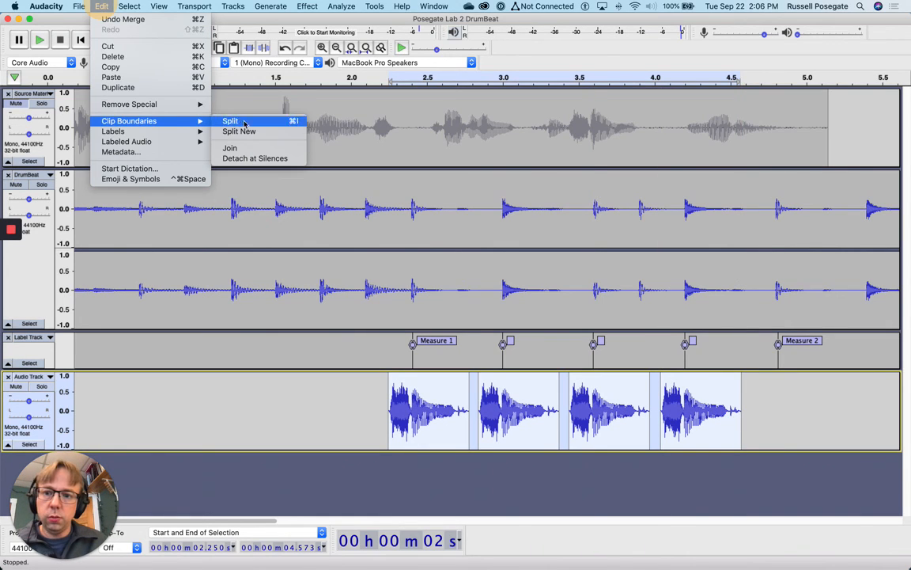
{"action": "left_click", "coordinate": [247, 150]}
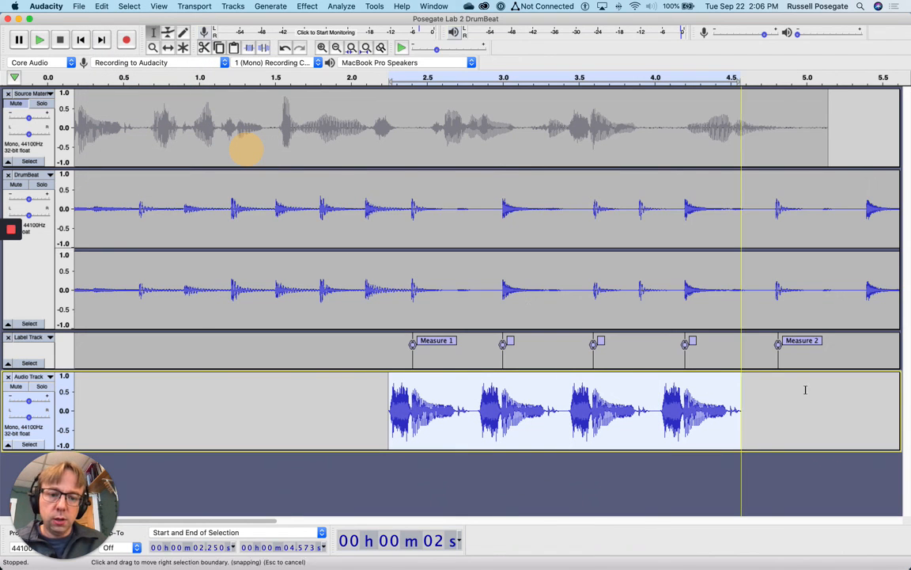
Paste a copy of the joined four-word clip into the new track just after the original, starting at about 4.62 s
{"action": "scroll", "coordinate": [733, 339], "scroll_direction": "right", "scroll_amount": 5}
{"action": "scroll", "coordinate": [733, 339], "scroll_direction": "right", "scroll_amount": 6}
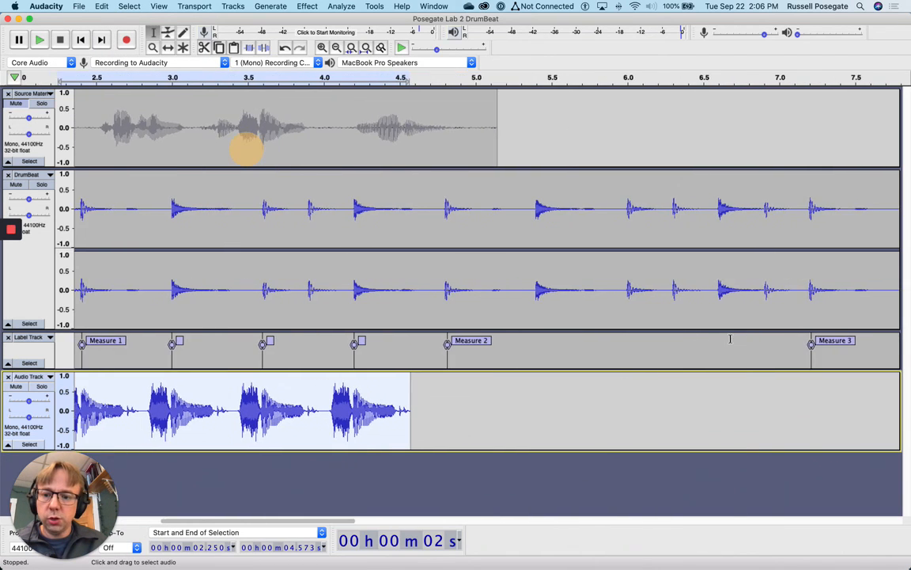
{"action": "scroll", "coordinate": [724, 339], "scroll_direction": "left", "scroll_amount": 7}
{"action": "scroll", "coordinate": [724, 340], "scroll_direction": "right", "scroll_amount": 2}
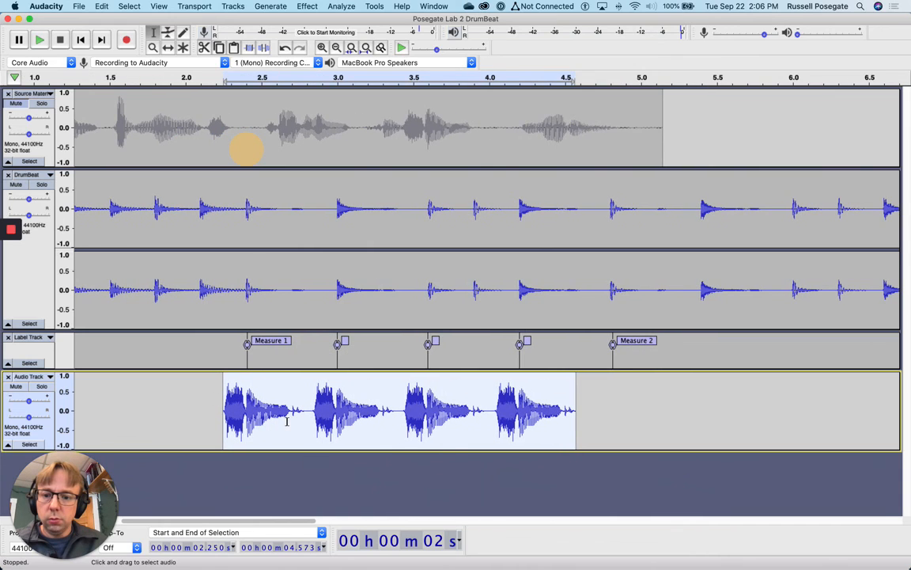
{"action": "left_click", "coordinate": [582, 405]}
{"action": "key", "text": "super+v"}
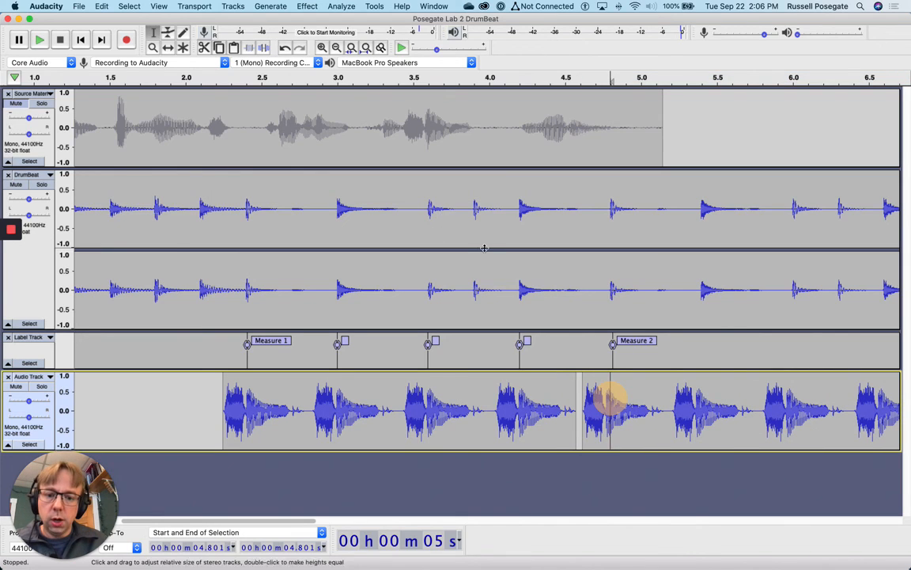
Shift the pasted clip to start at about 4.67 s, aligning its first word's second syllable with the Measure 2 label
{"action": "double_click", "coordinate": [664, 405]}
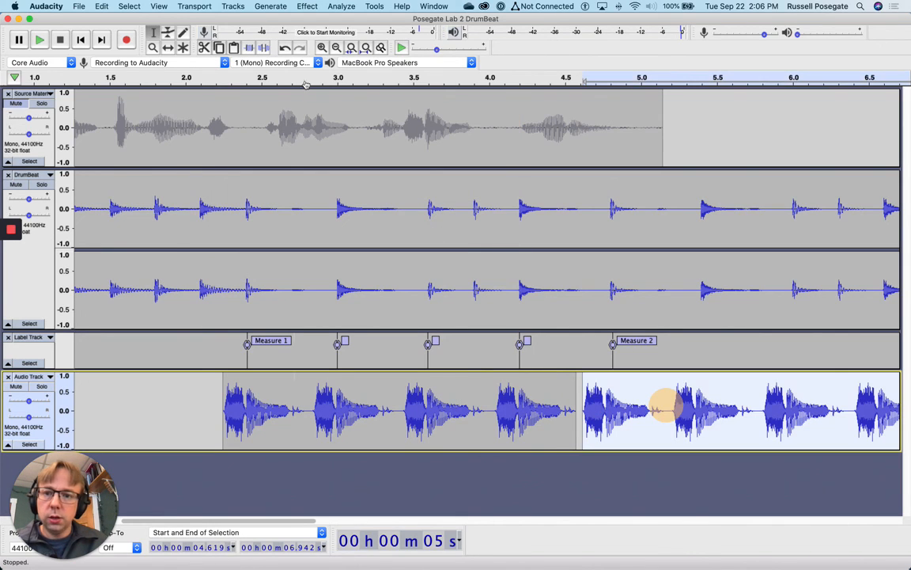
{"action": "left_click", "coordinate": [167, 47]}
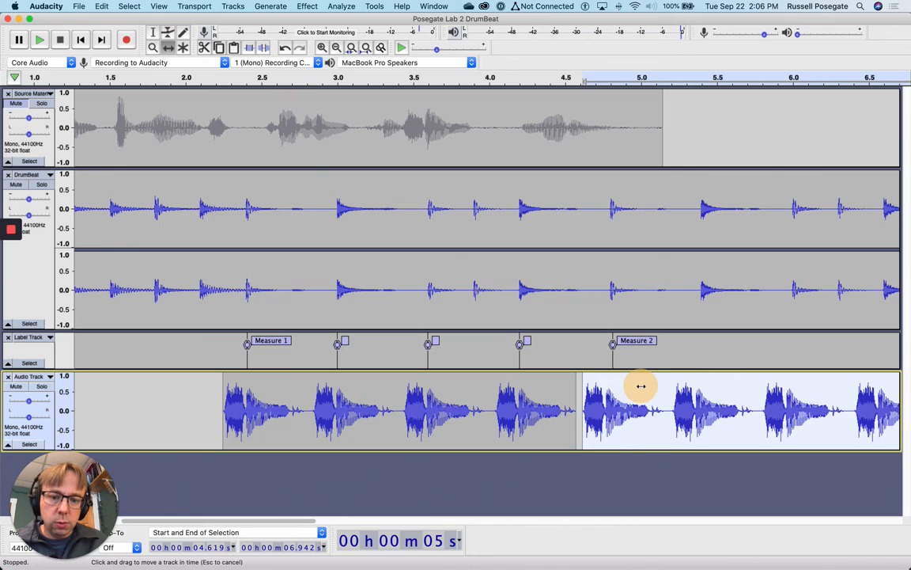
{"action": "left_click_drag", "start_coordinate": [640, 386], "coordinate": [632, 396]}
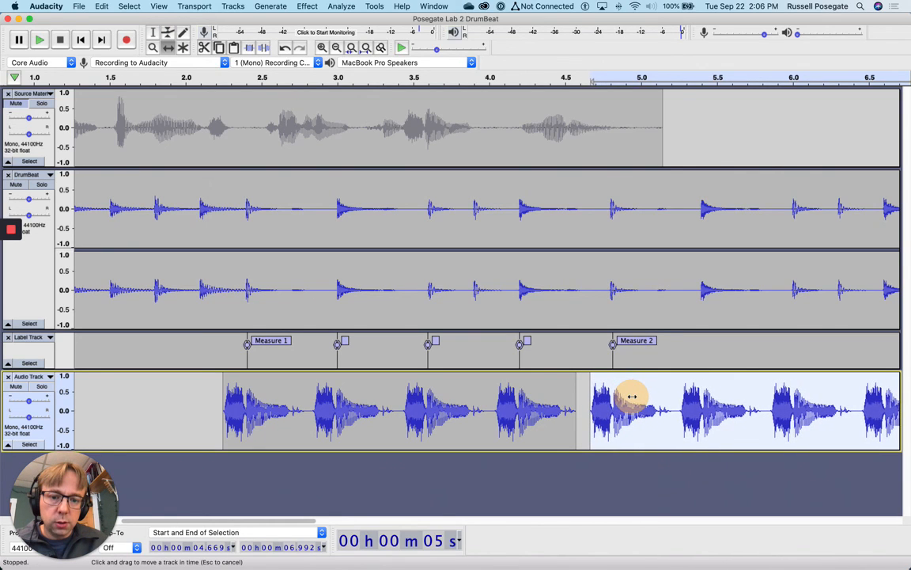
Play the project from about 2.0 s into the pasted second measure, and stop playback
{"action": "left_click", "coordinate": [181, 77]}
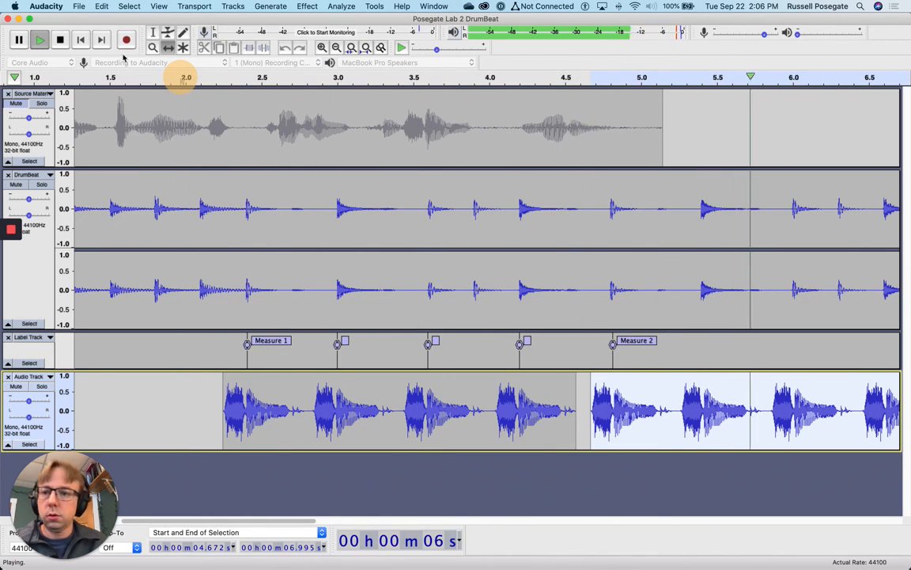
{"action": "left_click", "coordinate": [60, 40]}
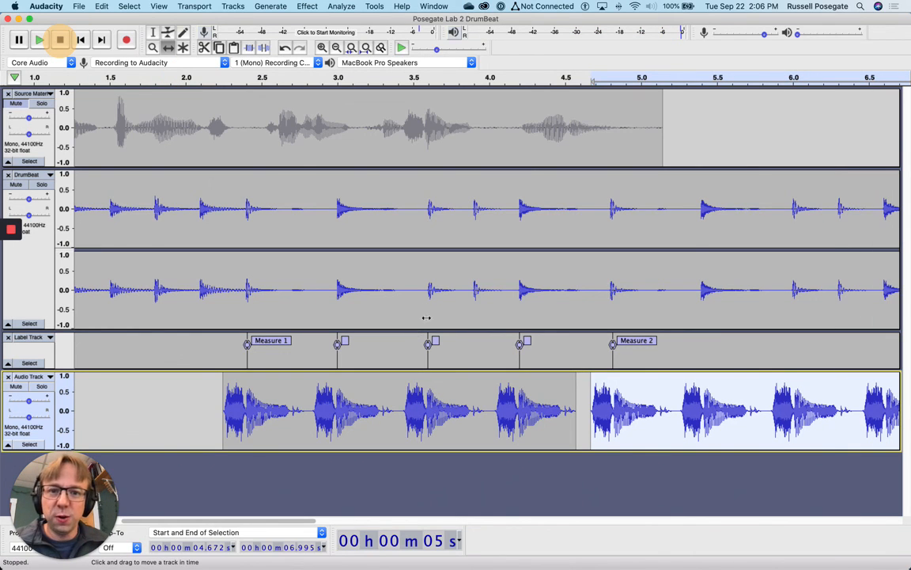
{"action": "mouse_move", "coordinate": [12, 239]}
{"action": "left_click", "coordinate": [11, 295]}
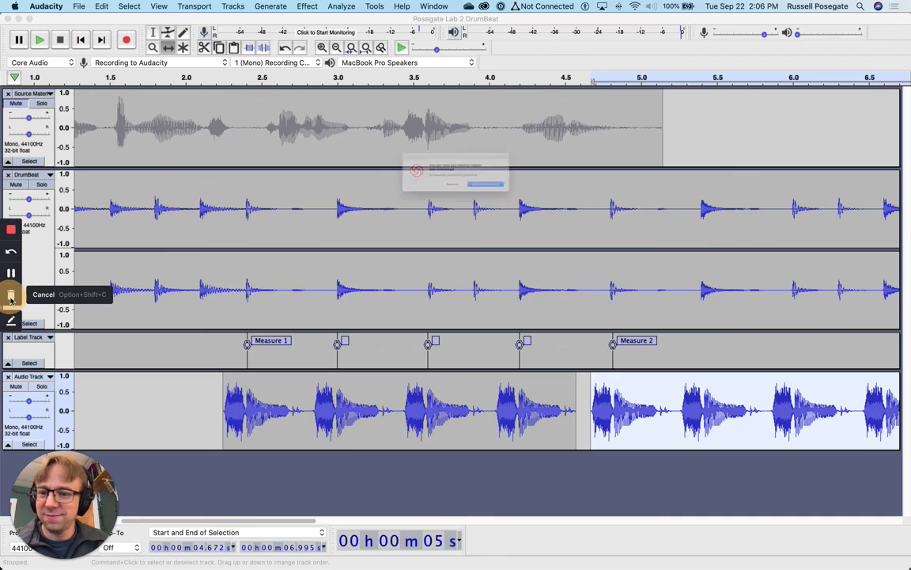